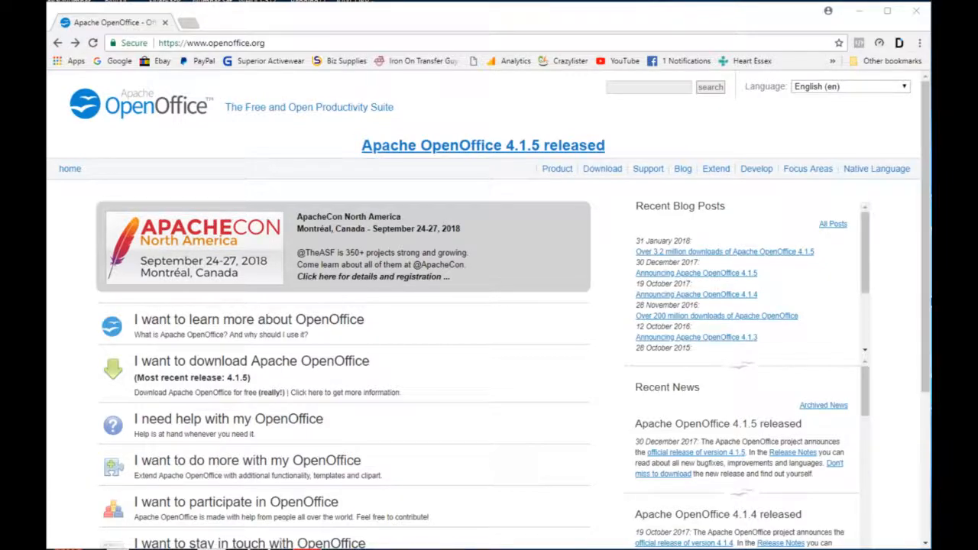
# - Switch to the OpenOffice start window and create a new drawing
pyautogui.moveTo(598, 547)
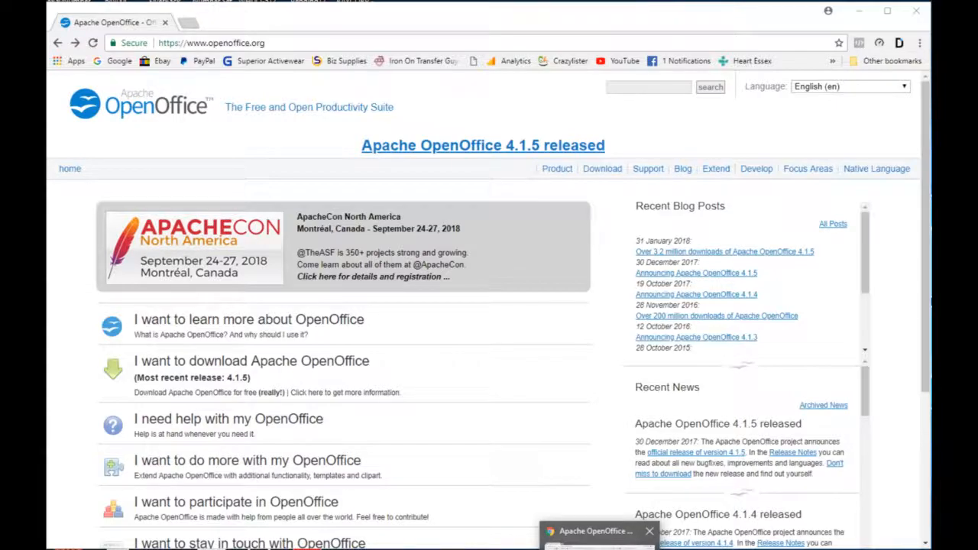
pyautogui.click(506, 538)
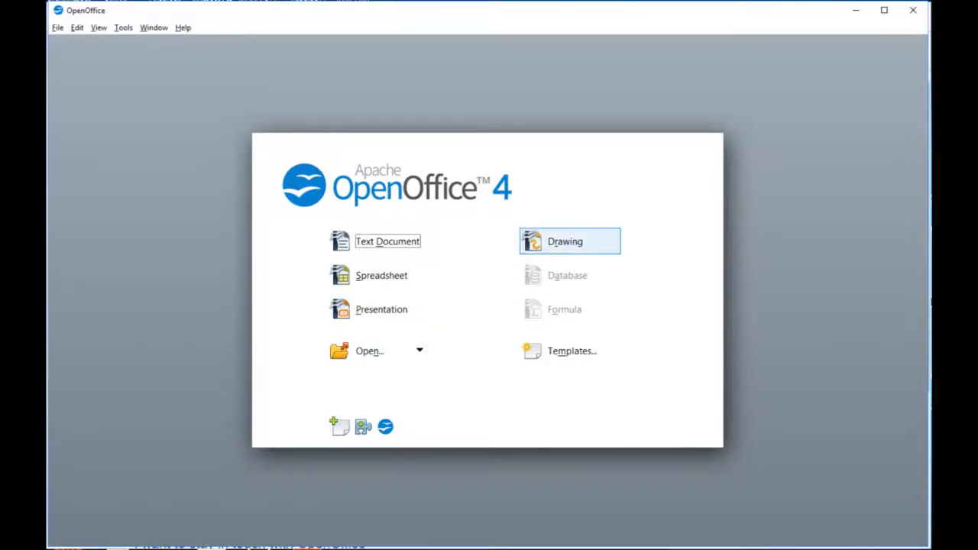
pyautogui.click(570, 242)
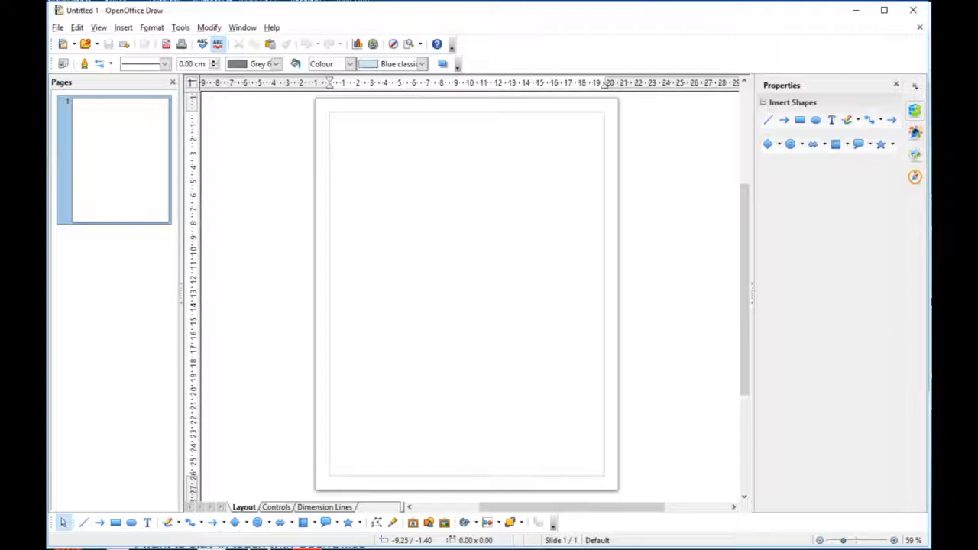
# - In the general options for OpenOffice Draw, set the unit of measurement to inch
pyautogui.hotkey('alt', 't')
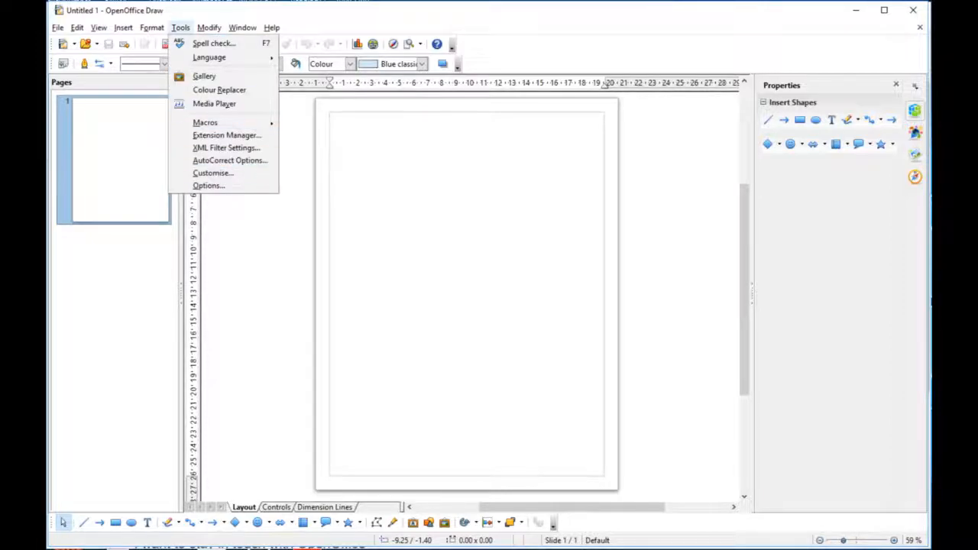
pyautogui.click(220, 187)
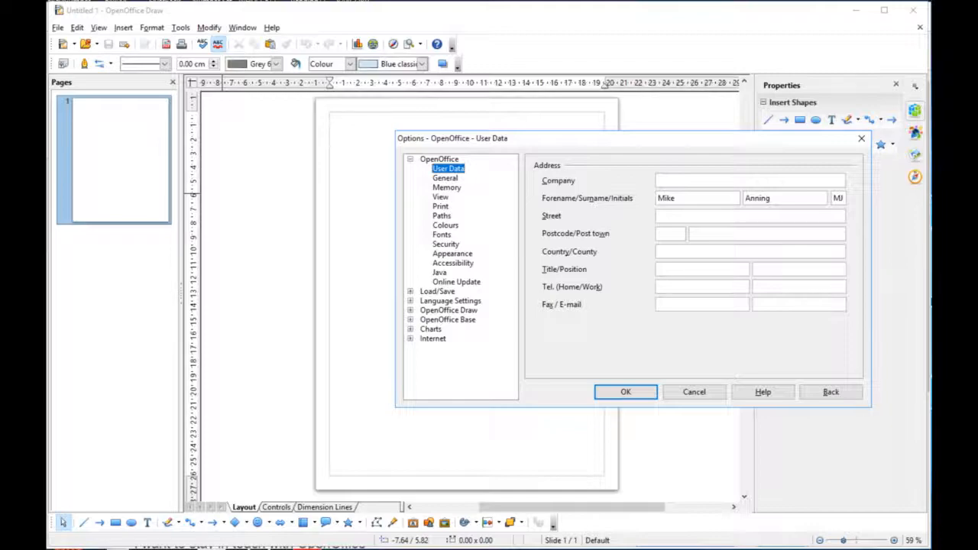
pyautogui.click(411, 310)
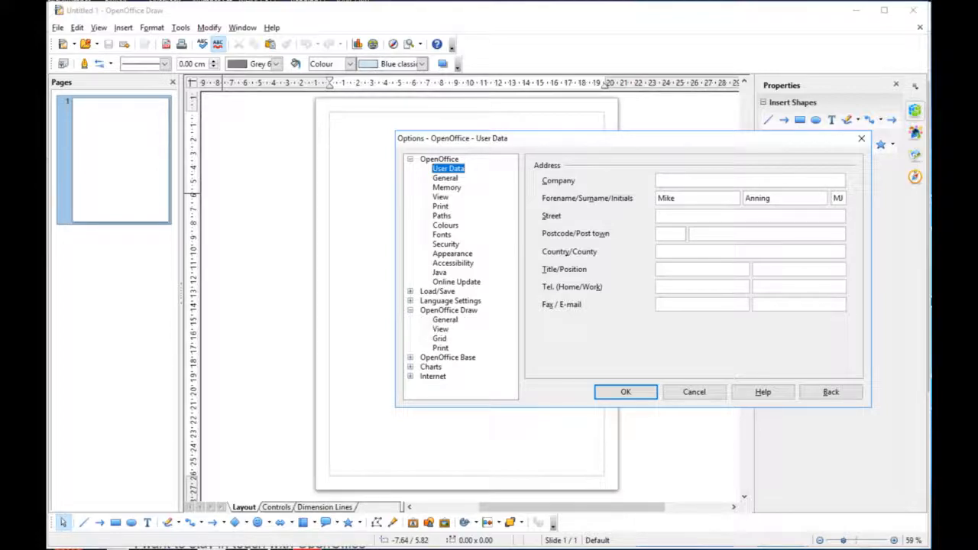
pyautogui.click(445, 320)
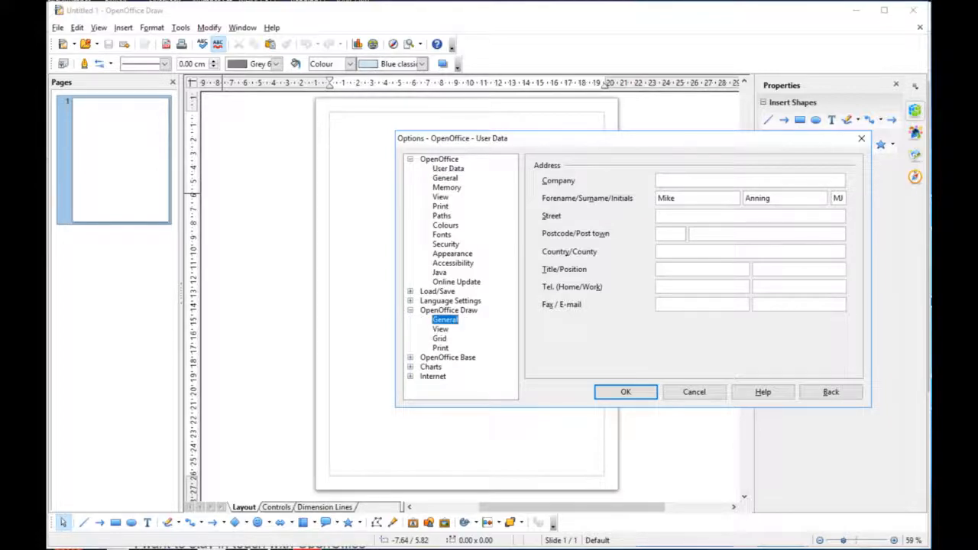
pyautogui.click(681, 285)
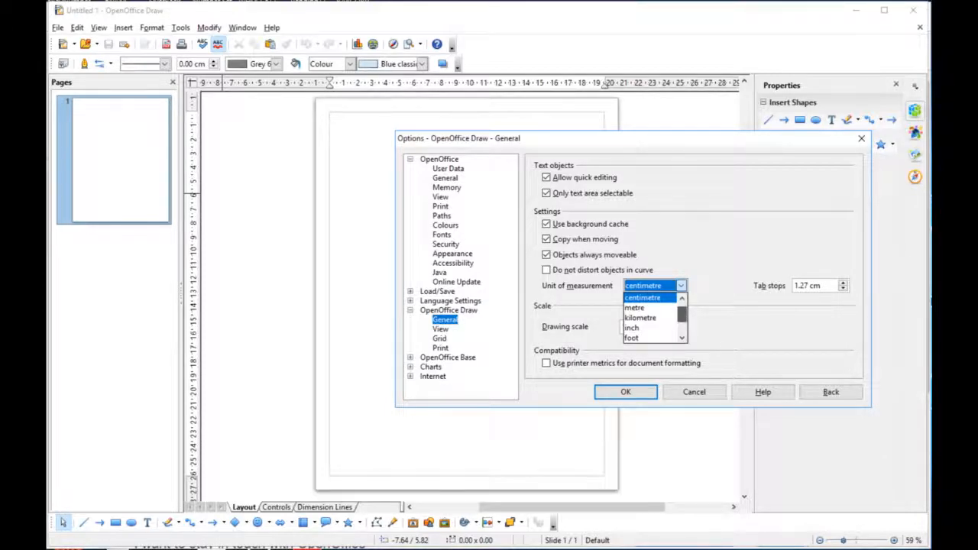
pyautogui.click(634, 328)
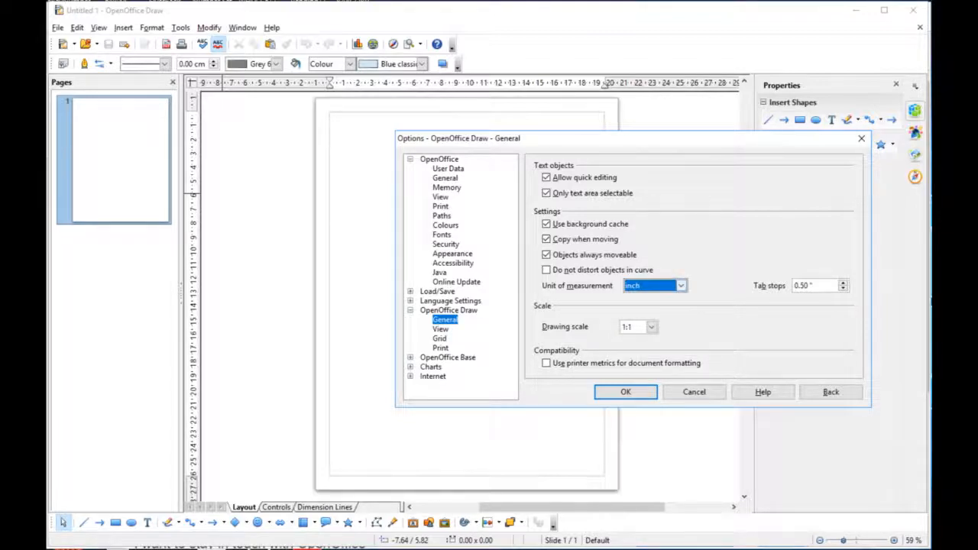
# - Set the Draw unit of measurement back to centimetre and accept the options
pyautogui.hotkey('alt', 'Down')
pyautogui.press('Up')
pyautogui.press('Up')
pyautogui.press('Up')
pyautogui.press('Up')
pyautogui.press('Up')
pyautogui.press('Return')
pyautogui.press('Return')
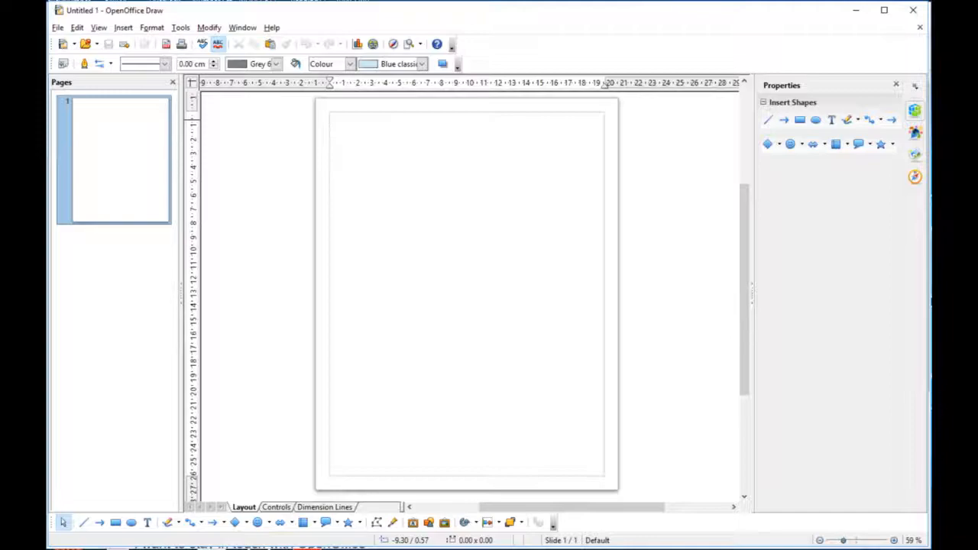
# - Set up the page with the User paper format, 28 cm wide and 15 cm high
pyautogui.hotkey('alt', 'o')
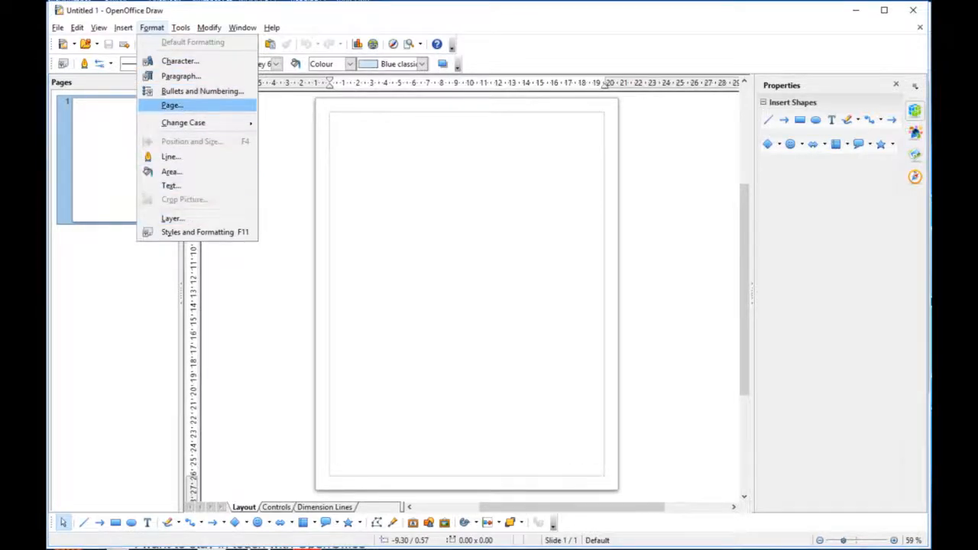
pyautogui.press('Return')
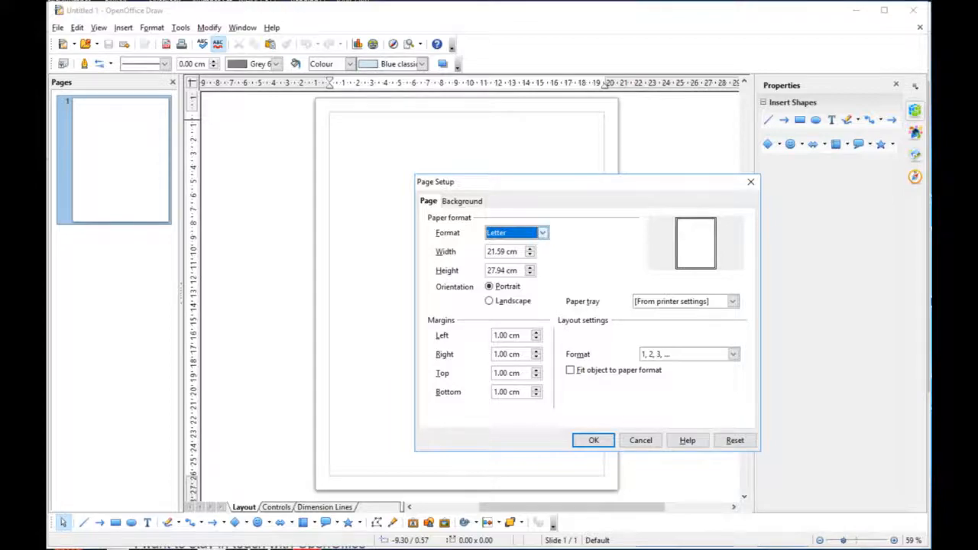
pyautogui.click(543, 232)
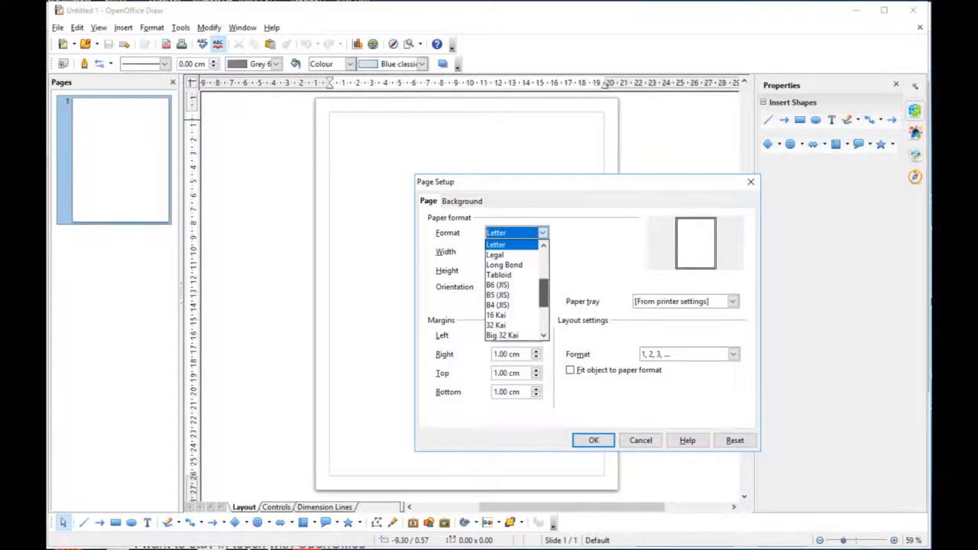
pyautogui.scroll(-2, 512, 291)
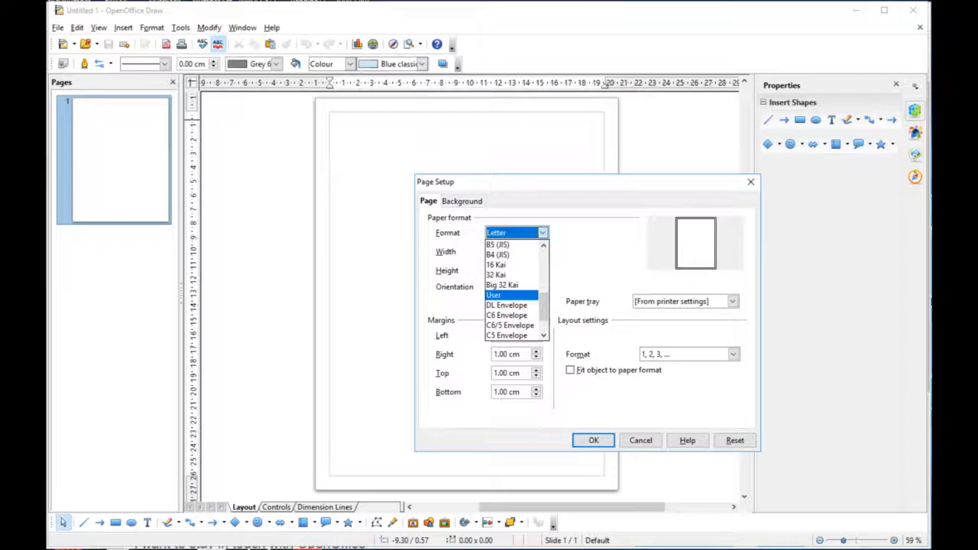
pyautogui.click(511, 296)
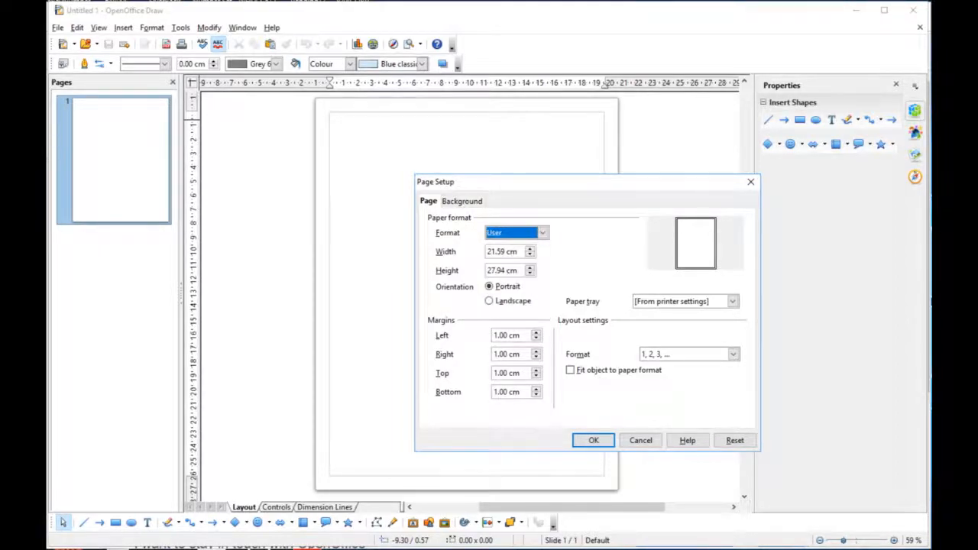
pyautogui.press('Tab')
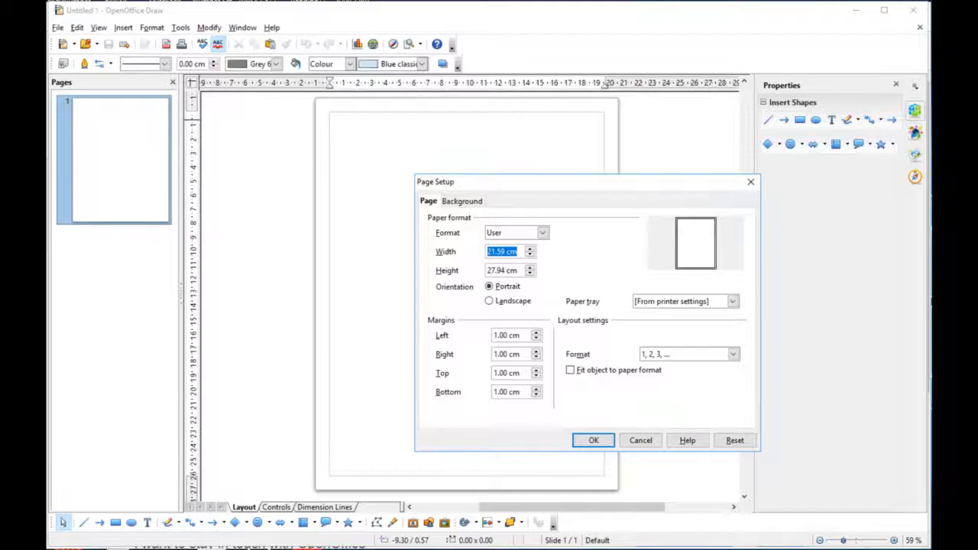
pyautogui.write('28')
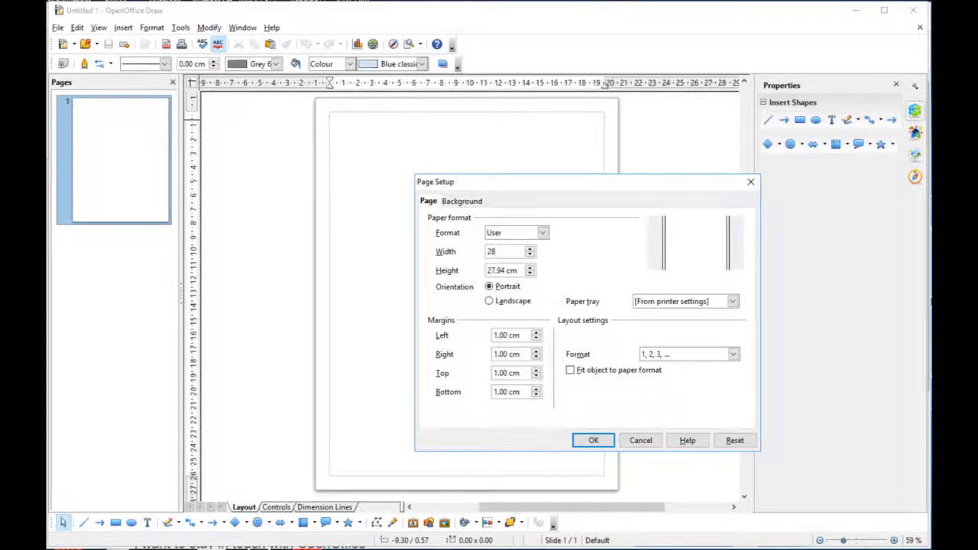
pyautogui.press('Tab')
pyautogui.write('15')
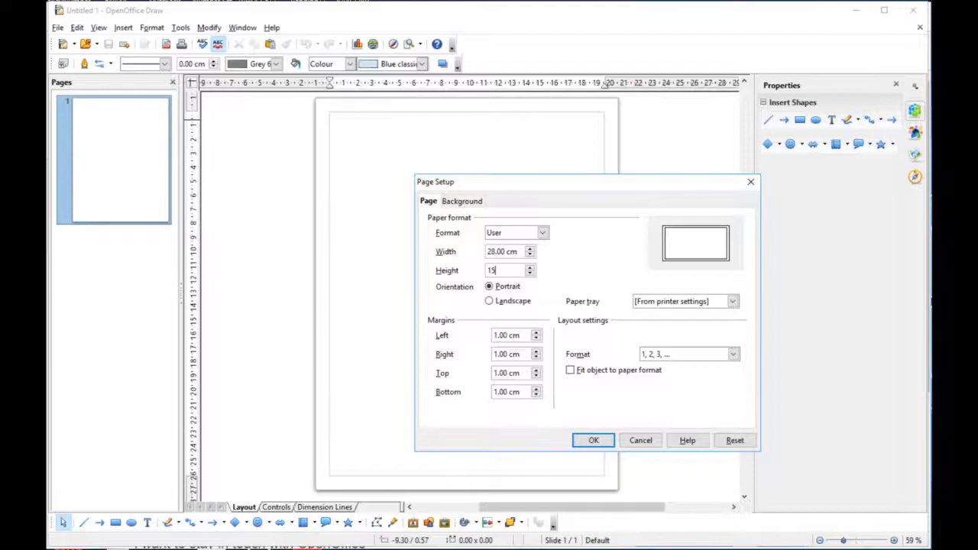
# - Set all four page margins to 0 cm and apply the page setup
pyautogui.moveTo(520, 335); pyautogui.dragTo(494, 335)
pyautogui.write('0')
pyautogui.press('Tab')
pyautogui.write('000')
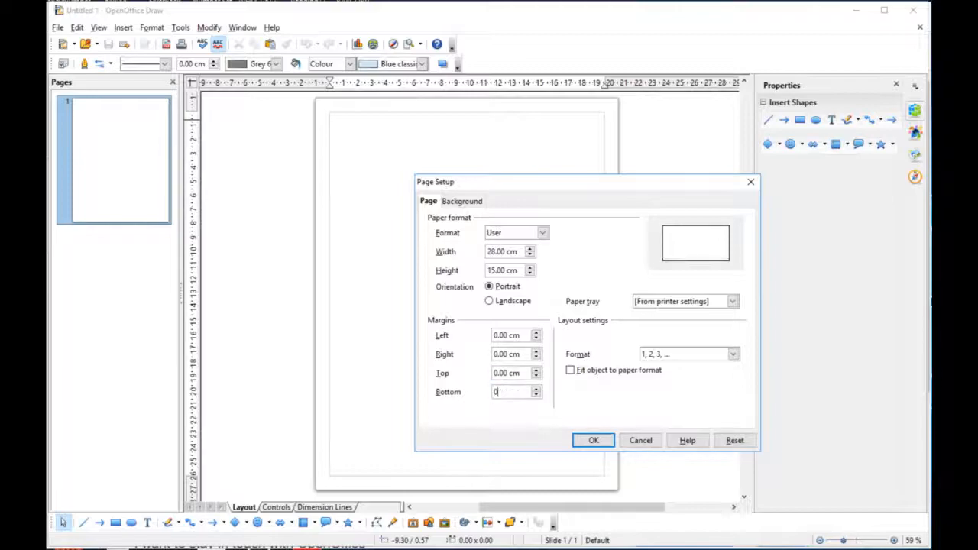
pyautogui.press('Return')
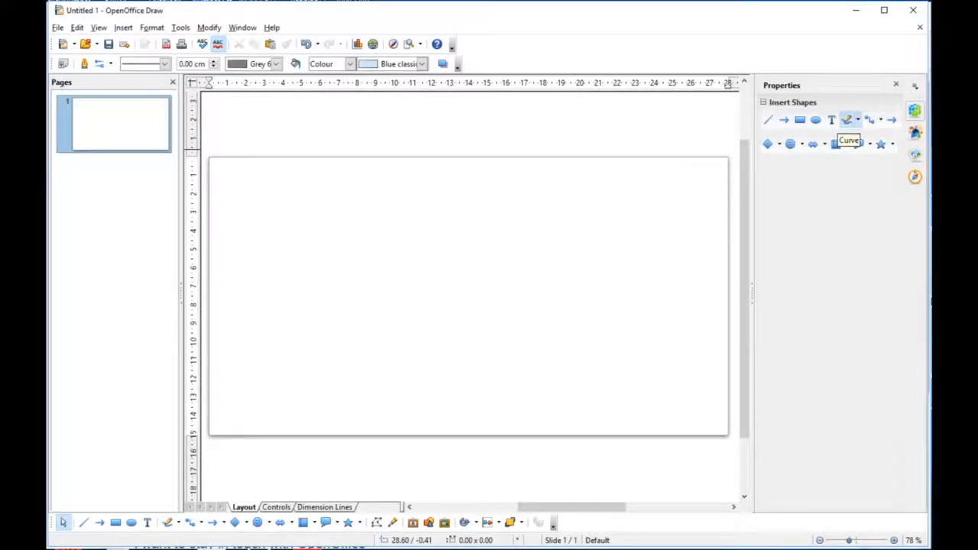
# - Add a text object in the upper part of the page reading MY FIRST, TEST and TRANSFER on three separate lines
pyautogui.click(831, 120)
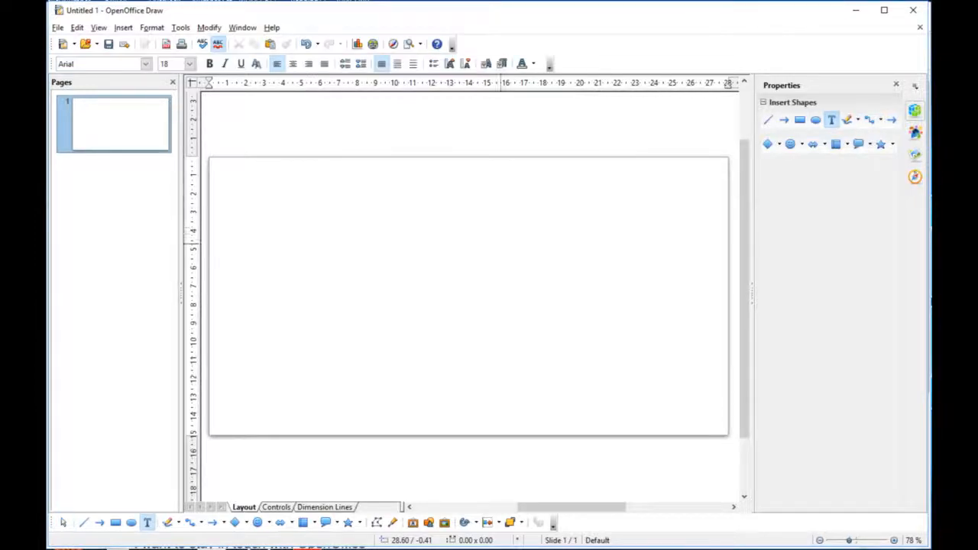
pyautogui.click(354, 218)
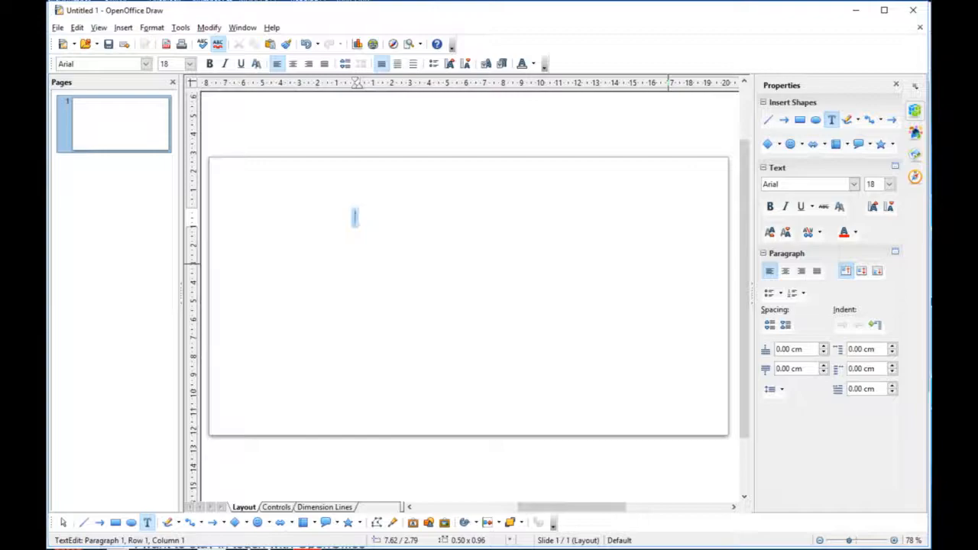
pyautogui.write('MY ')
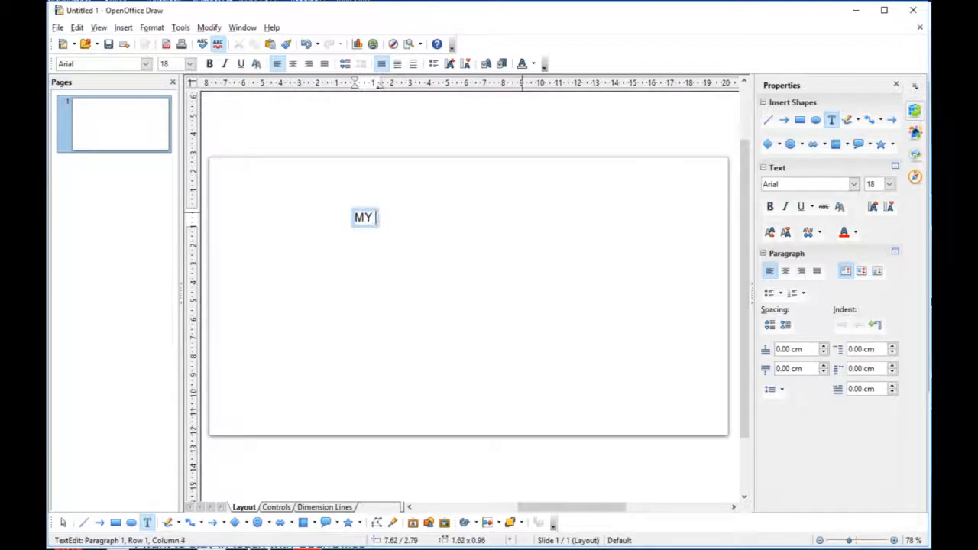
pyautogui.write('FIRST')
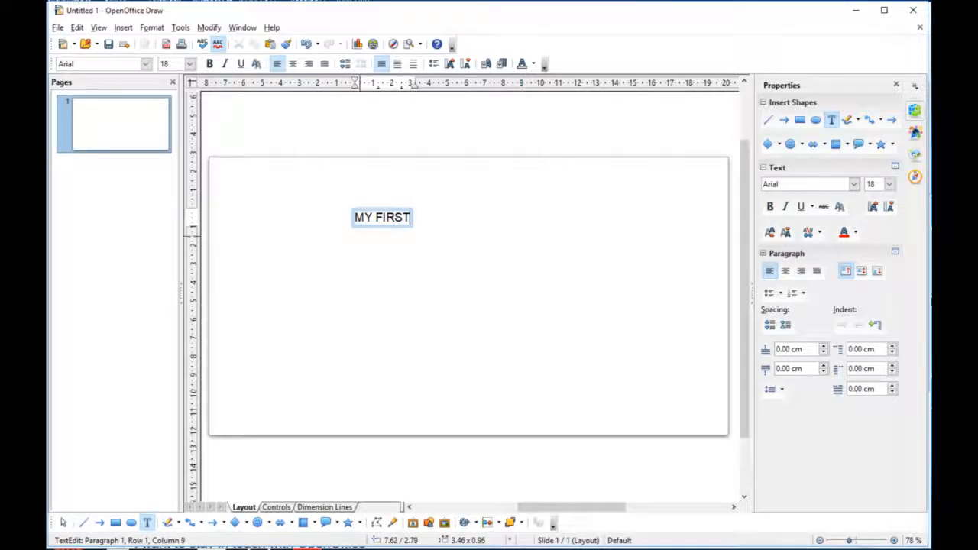
pyautogui.press('Return')
pyautogui.write('T')
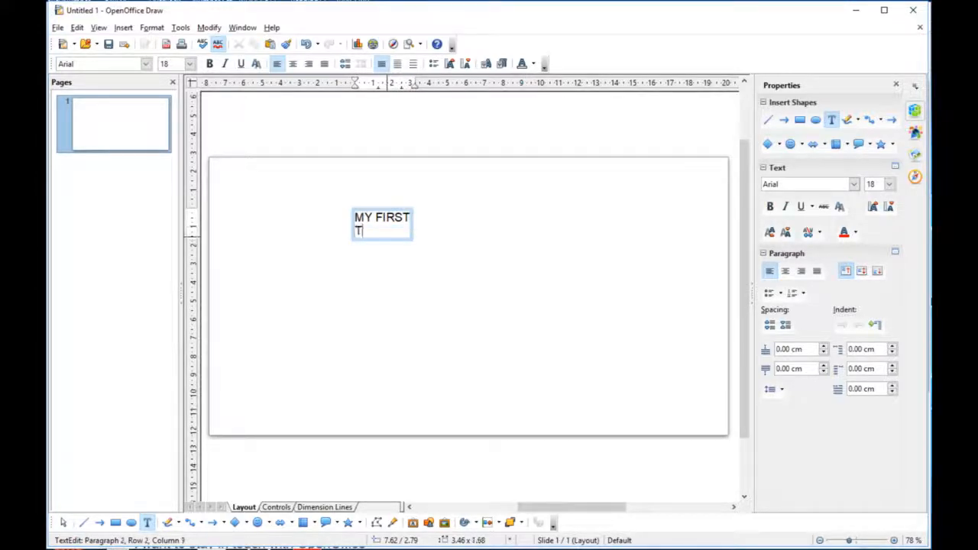
pyautogui.write('EST')
pyautogui.press('Return')
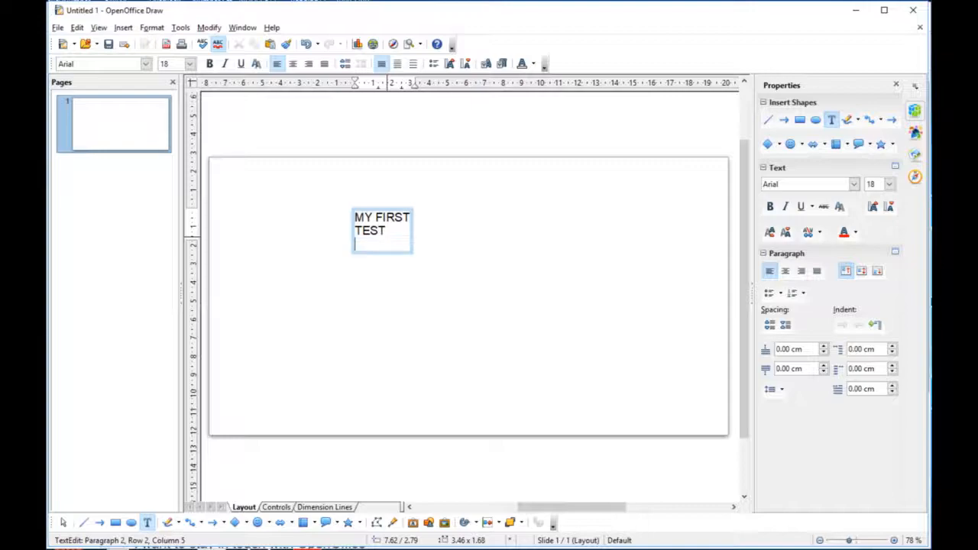
pyautogui.write('TRANSFER')
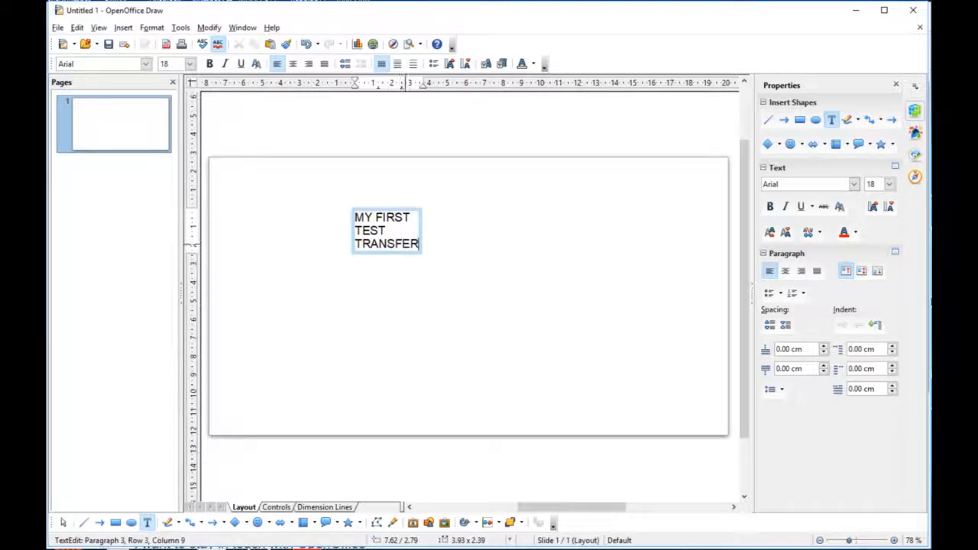
# - Centre all three lines of the text and change their font to Arnold 2.1
pyautogui.moveTo(420, 244); pyautogui.dragTo(355, 217)
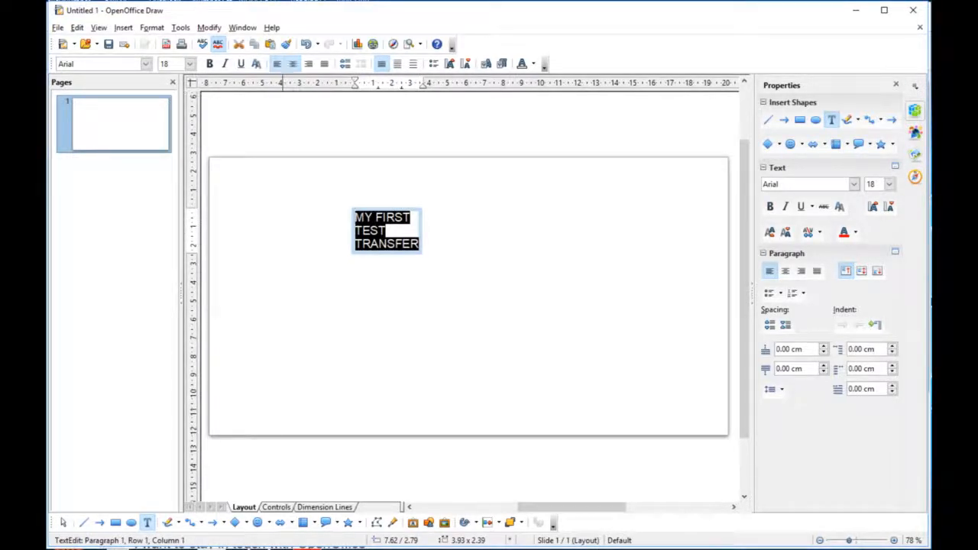
pyautogui.click(293, 63)
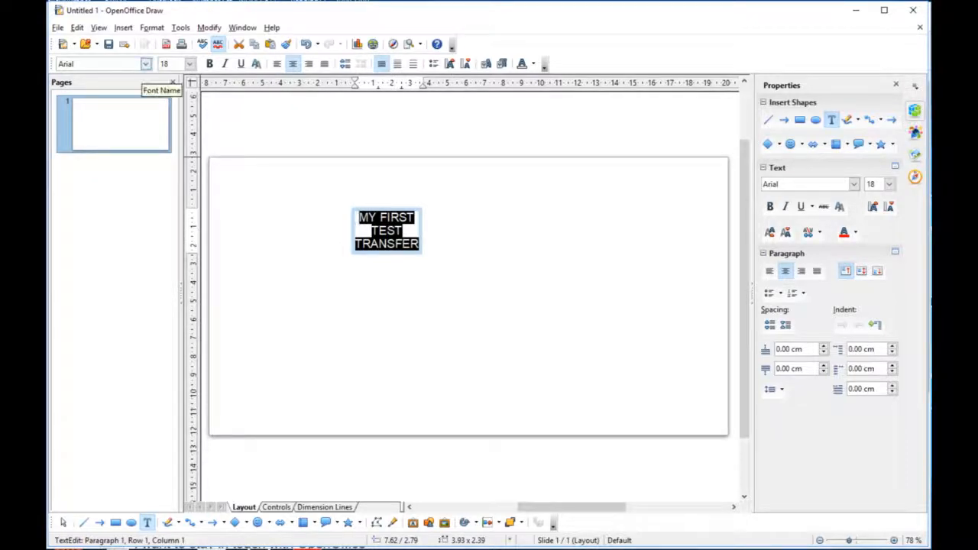
pyautogui.click(146, 65)
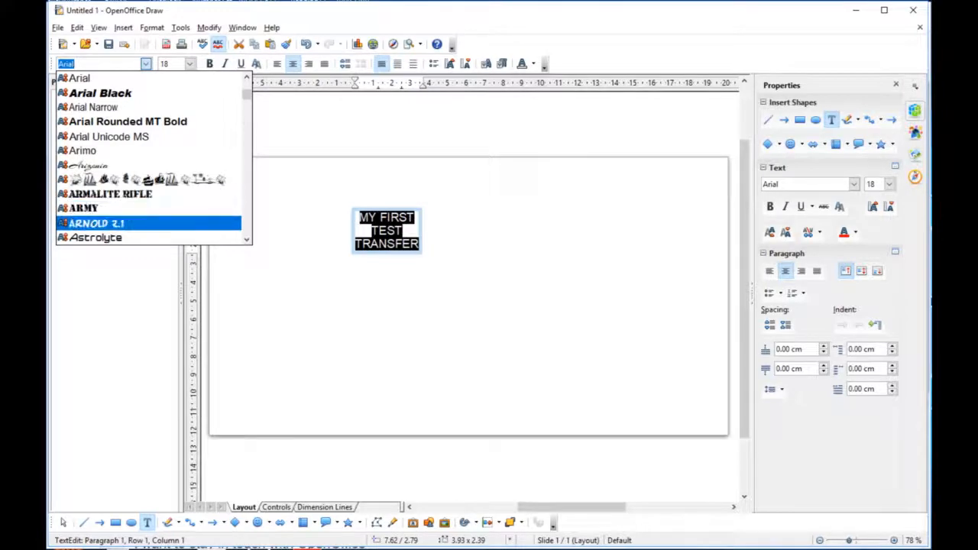
pyautogui.click(95, 223)
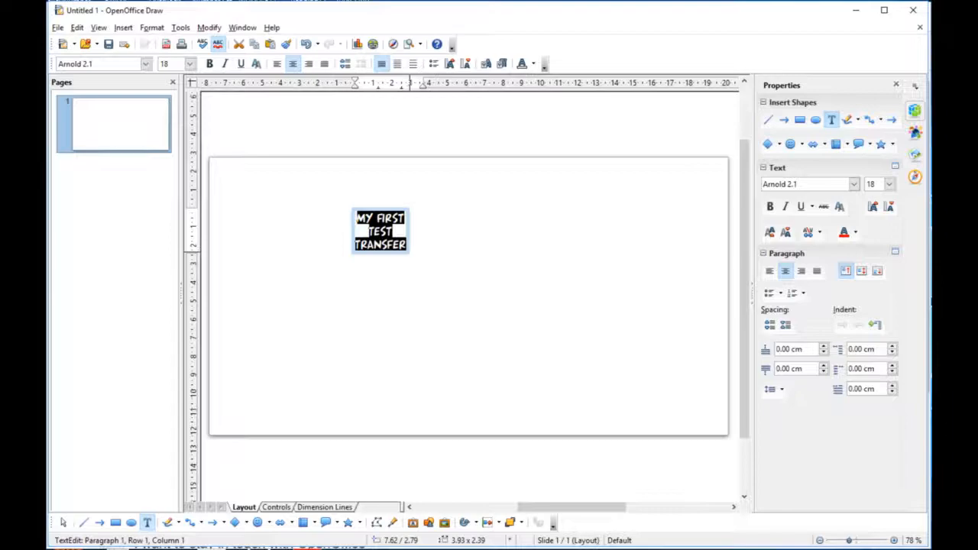
pyautogui.click(431, 244)
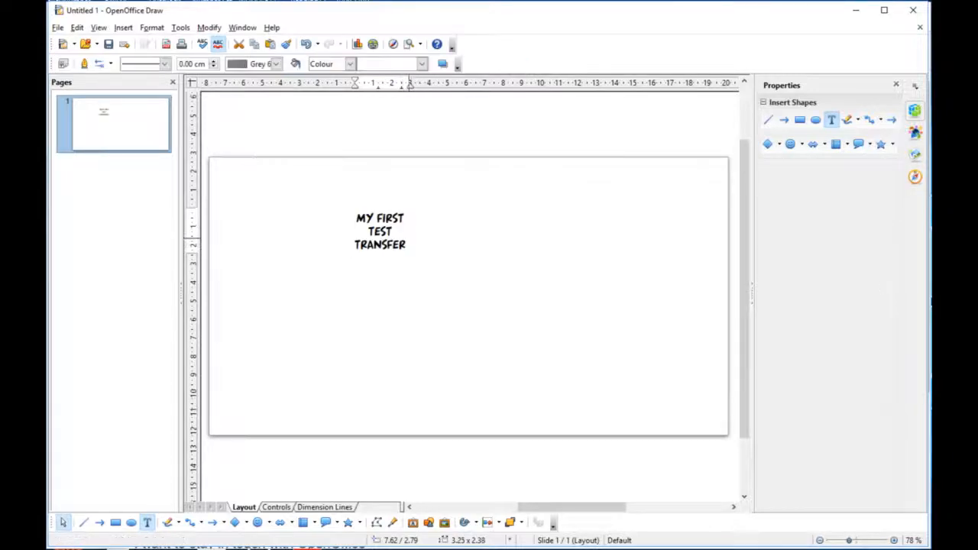
# - Convert the MY FIRST TEST TRANSFER text object to curves
pyautogui.click(405, 243)
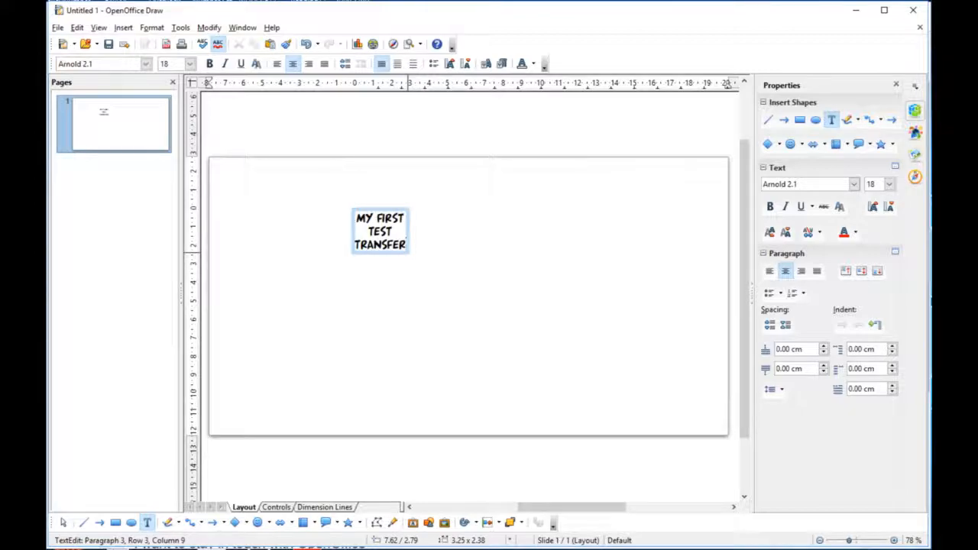
pyautogui.press('Escape')
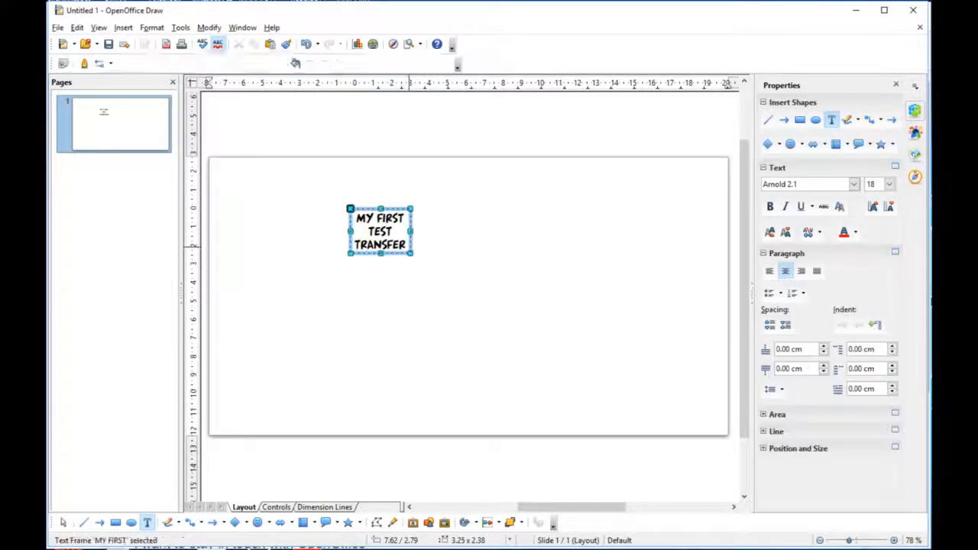
pyautogui.click(380, 231)
pyautogui.moveTo(410, 253)
pyautogui.mouseDown()
pyautogui.moveTo(563, 311)
pyautogui.moveTo(415, 258)
pyautogui.moveTo(411, 273)
pyautogui.moveTo(413, 253)
pyautogui.mouseUp()
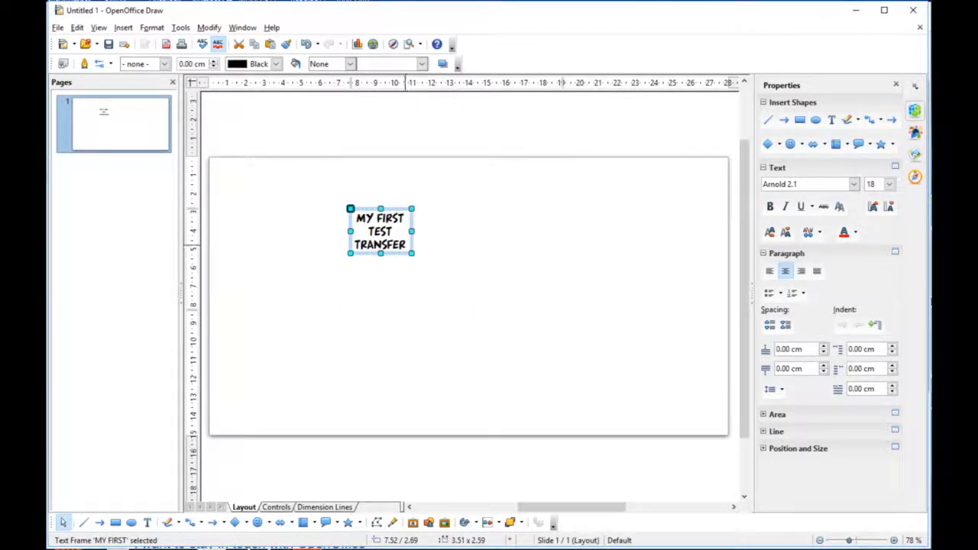
pyautogui.moveTo(406, 245); pyautogui.dragTo(356, 219)
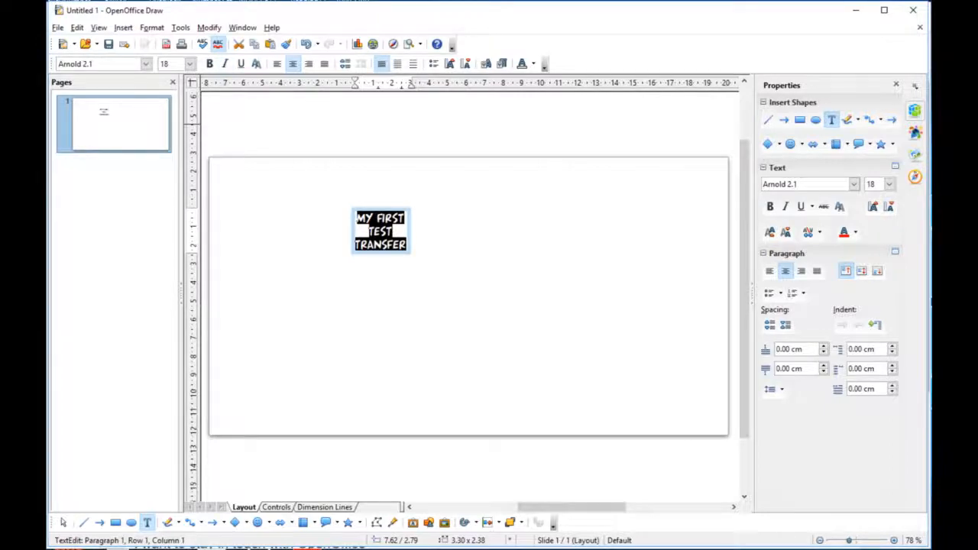
pyautogui.click(208, 27)
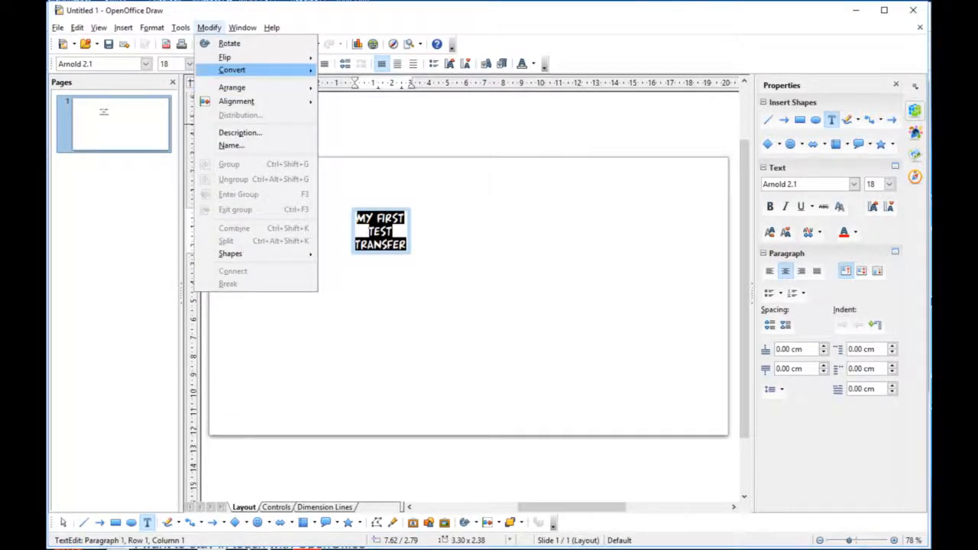
pyautogui.moveTo(232, 70)
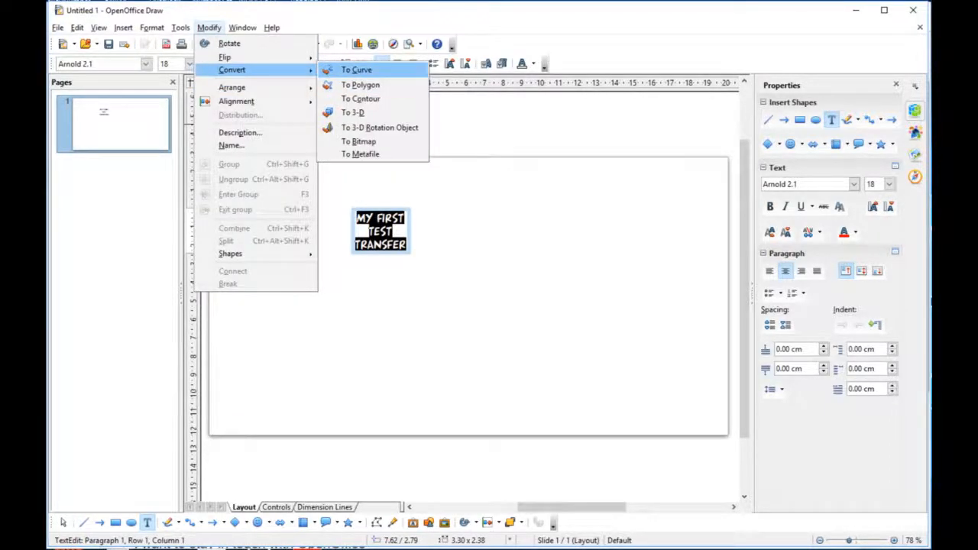
pyautogui.press('Return')
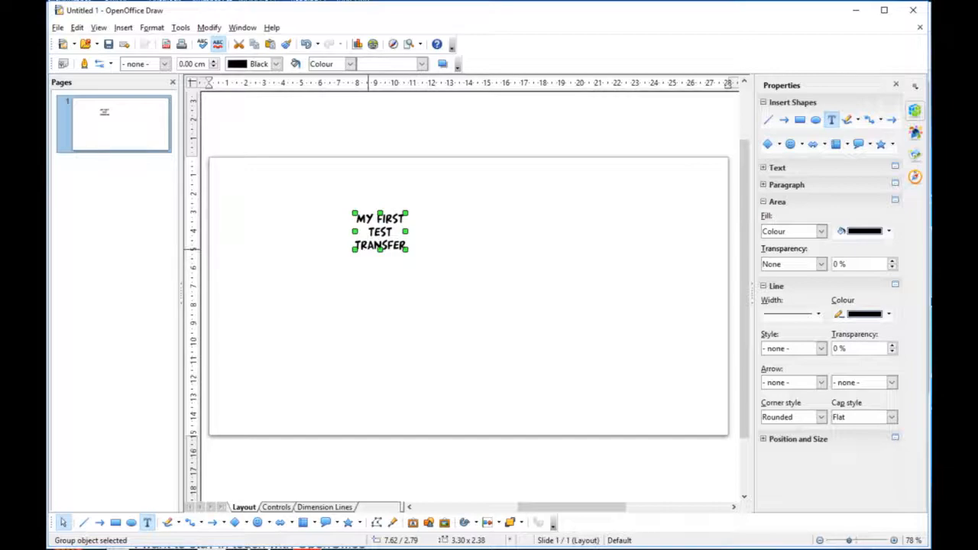
# - Enlarge the converted lettering to about 27.30 × 14.35 cm so it fills the page within its edges
pyautogui.moveTo(406, 250); pyautogui.dragTo(720, 429)
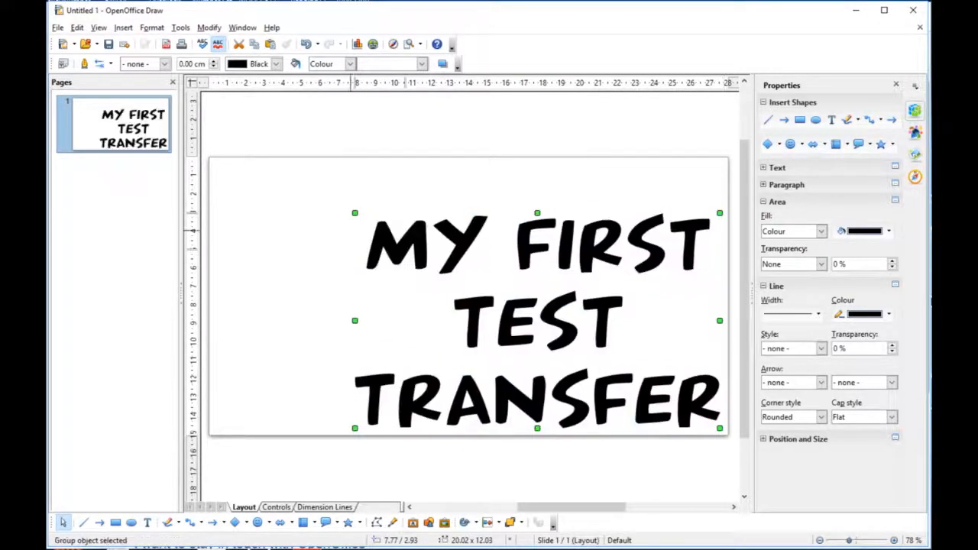
pyautogui.moveTo(354, 213); pyautogui.dragTo(213, 156)
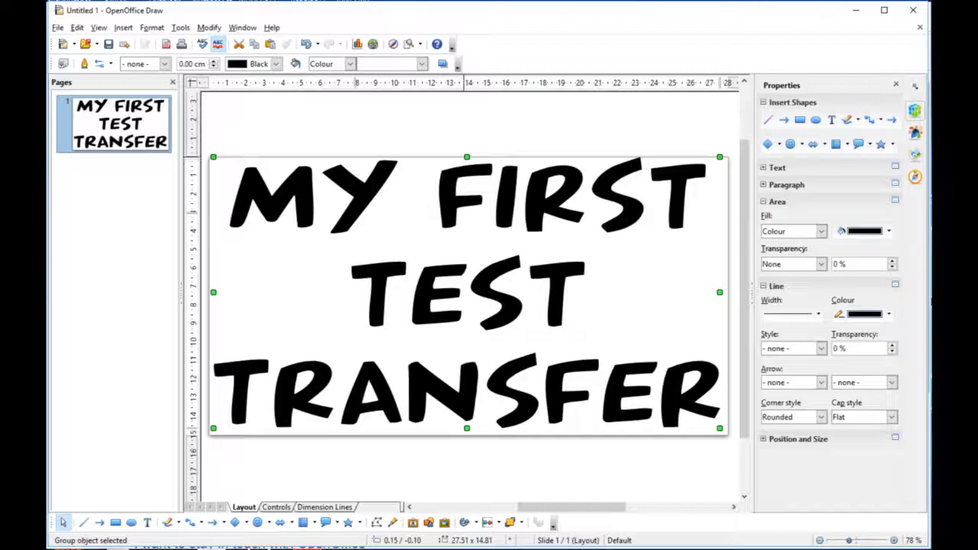
pyautogui.moveTo(213, 157); pyautogui.dragTo(213, 161)
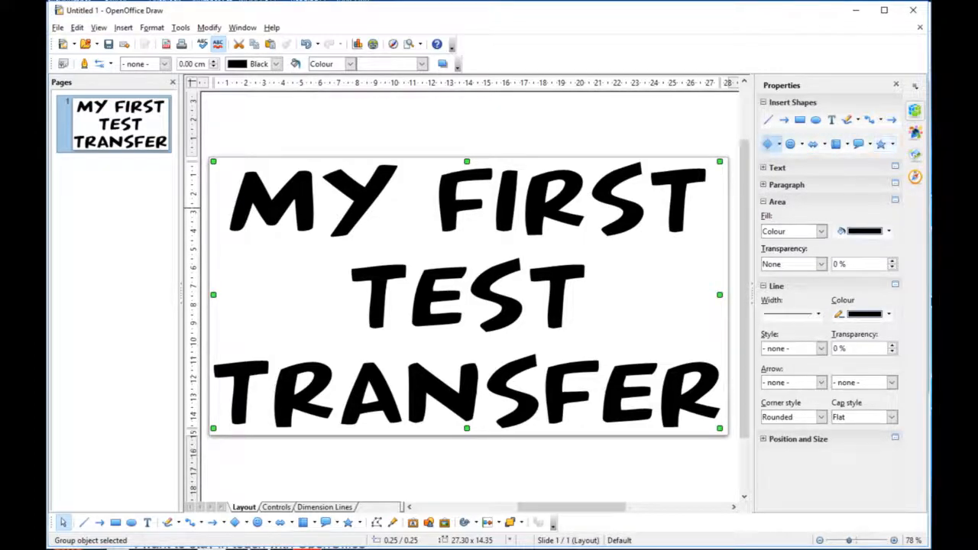
# - Draw a heart shape about 3.68 × 2.92 cm to the right of TEST and fill it with black
pyautogui.click(801, 144)
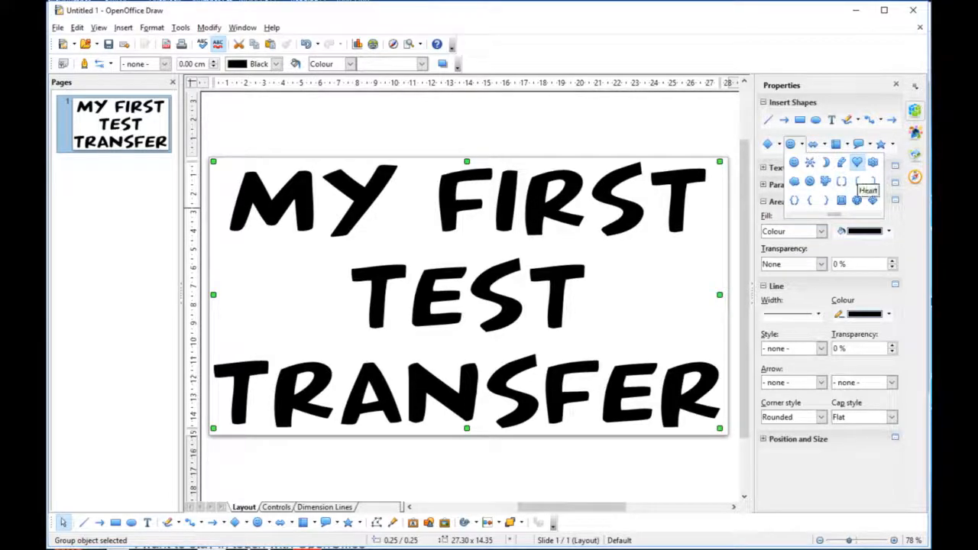
pyautogui.click(857, 162)
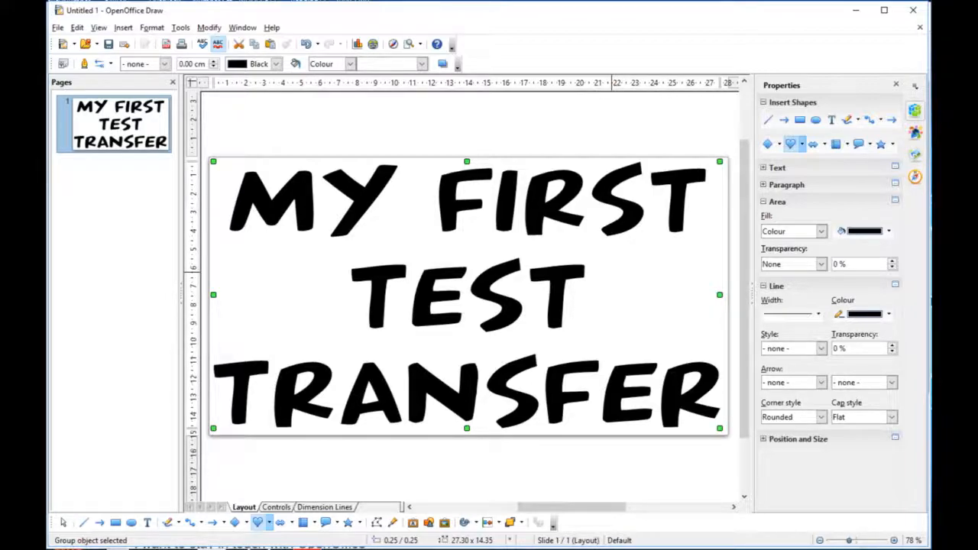
pyautogui.moveTo(611, 272); pyautogui.dragTo(681, 327)
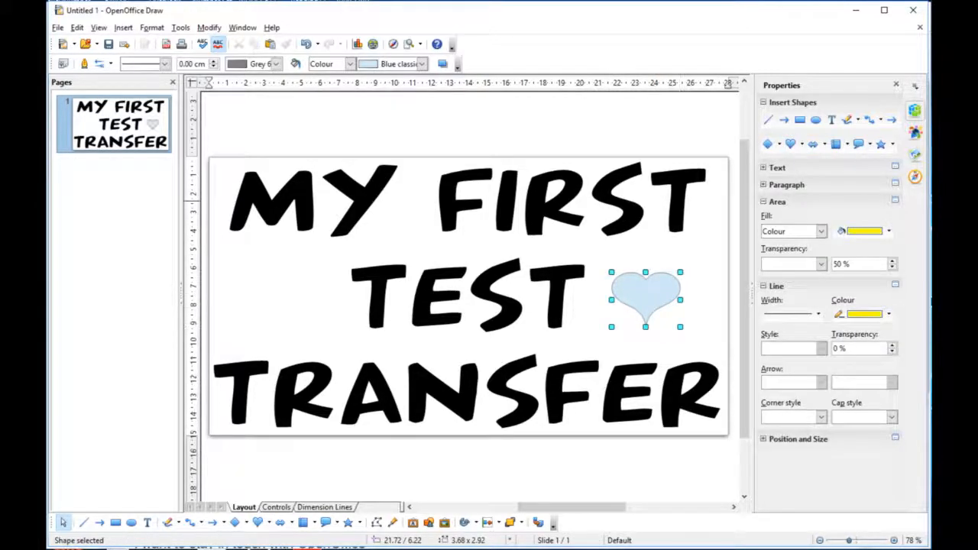
pyautogui.click(889, 230)
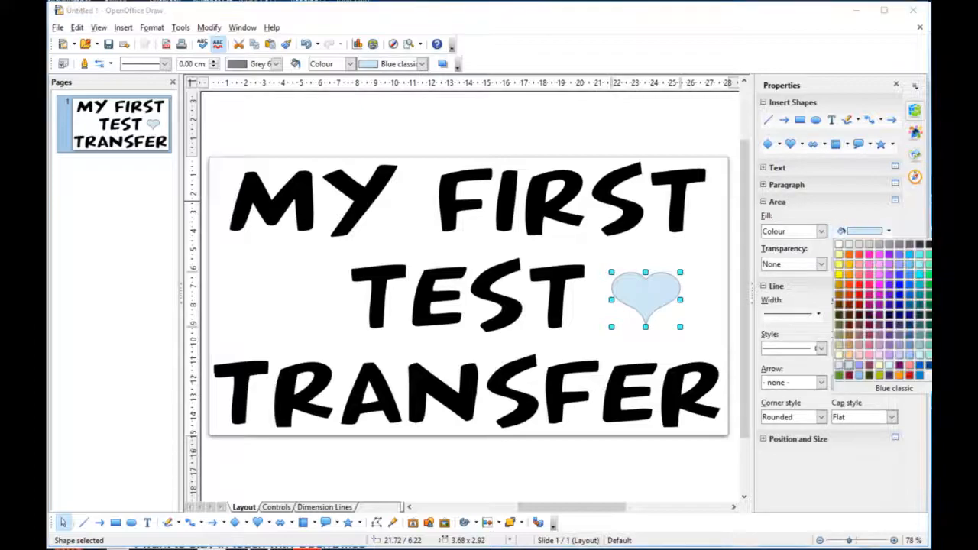
pyautogui.click(848, 365)
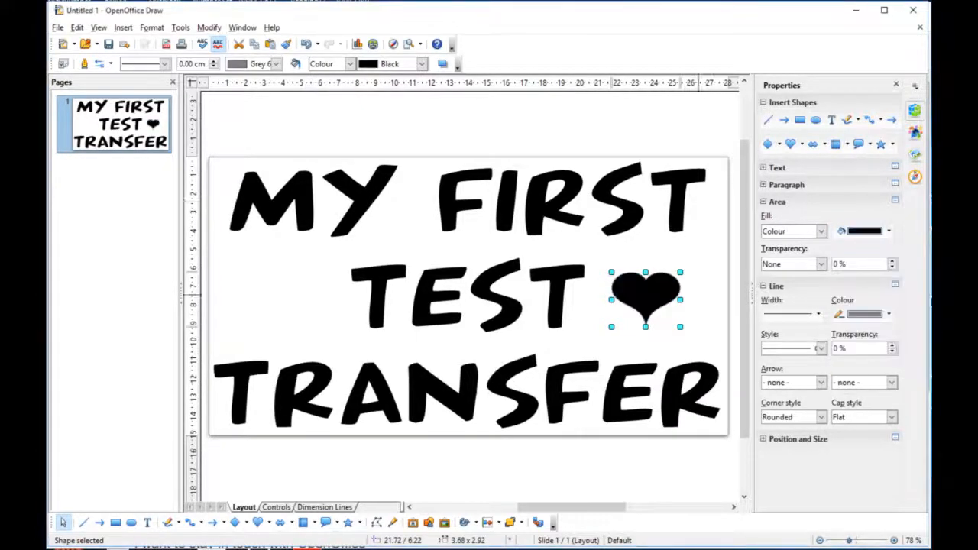
# - Duplicate the black heart and place the copy to the left of TEST
pyautogui.rightClick(655, 297)
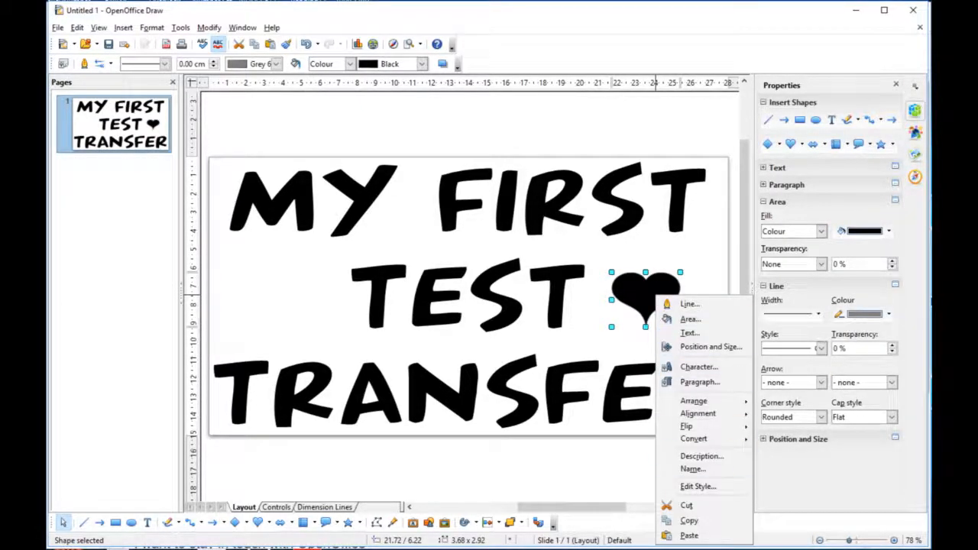
pyautogui.click(689, 521)
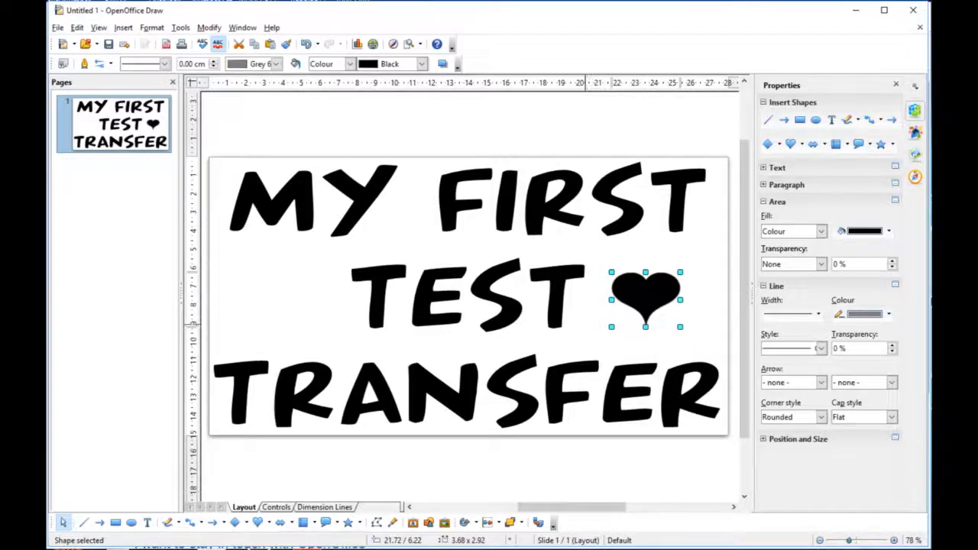
pyautogui.rightClick(584, 325)
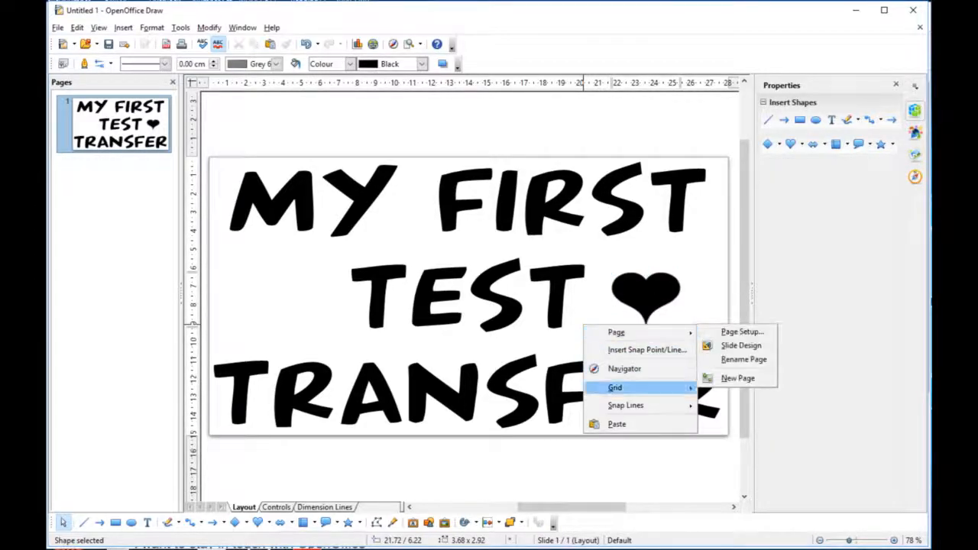
pyautogui.click(617, 425)
pyautogui.moveTo(645, 298); pyautogui.dragTo(291, 303)
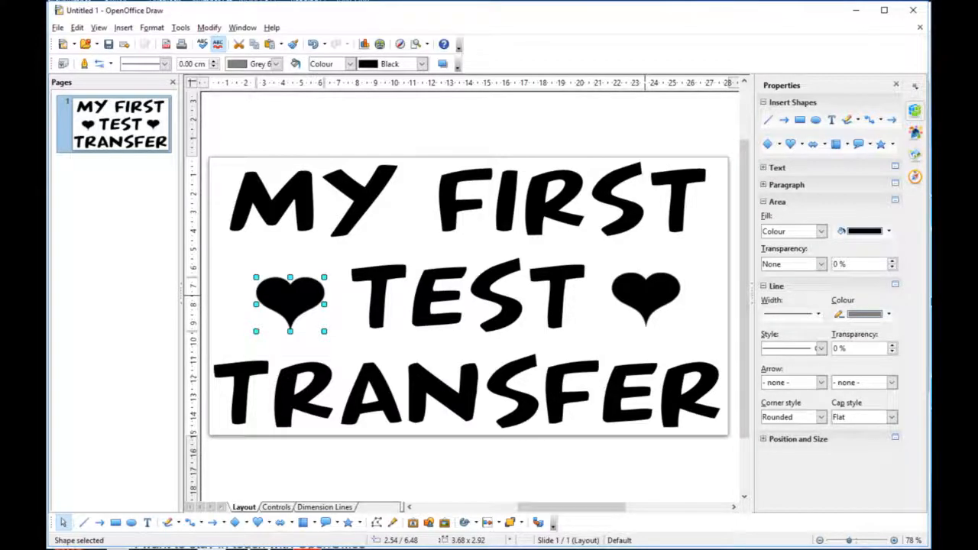
# - Align the two hearts with each other along their top edges
pyautogui.keyDown('shift'); pyautogui.click(646, 294); pyautogui.keyUp('shift')
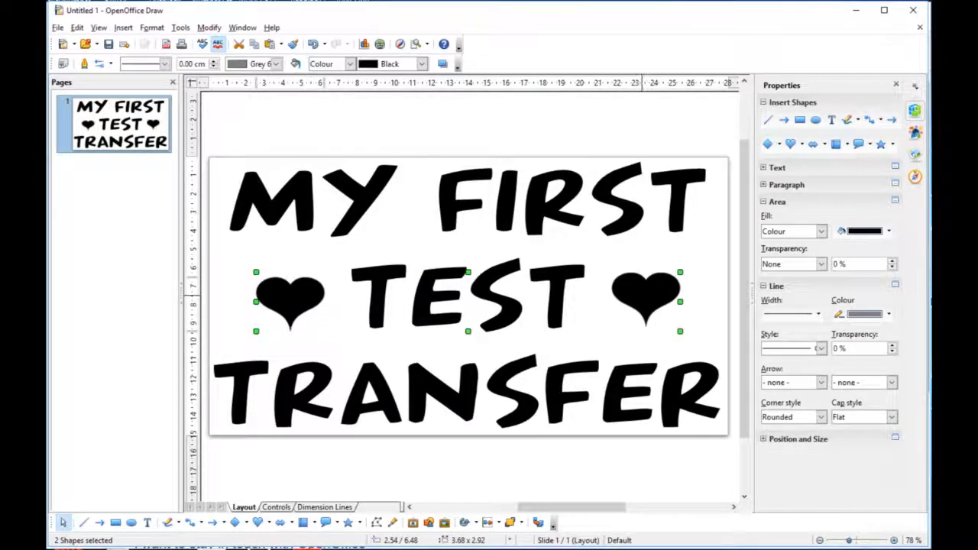
pyautogui.click(642, 295)
pyautogui.press('Escape')
pyautogui.click(641, 294)
pyautogui.keyDown('shift'); pyautogui.click(291, 302); pyautogui.keyUp('shift')
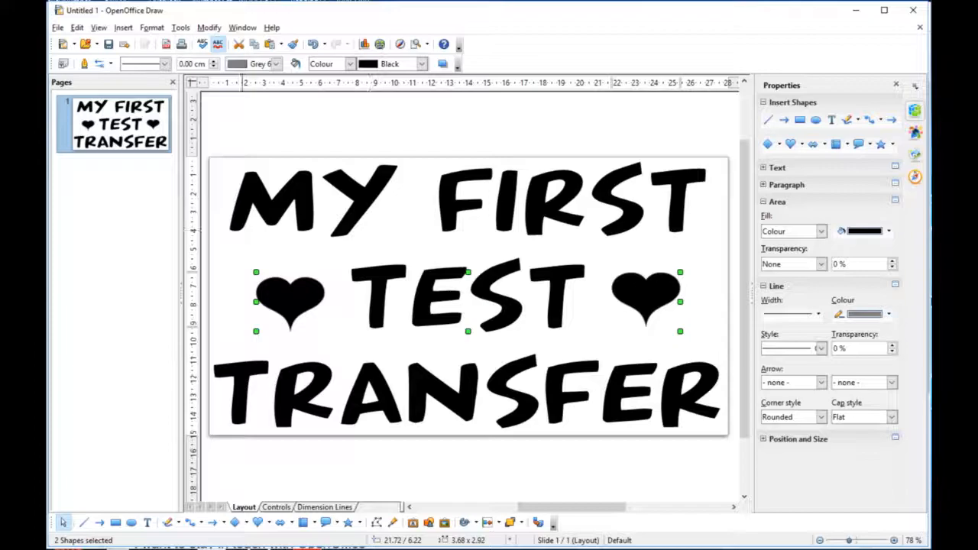
pyautogui.click(209, 28)
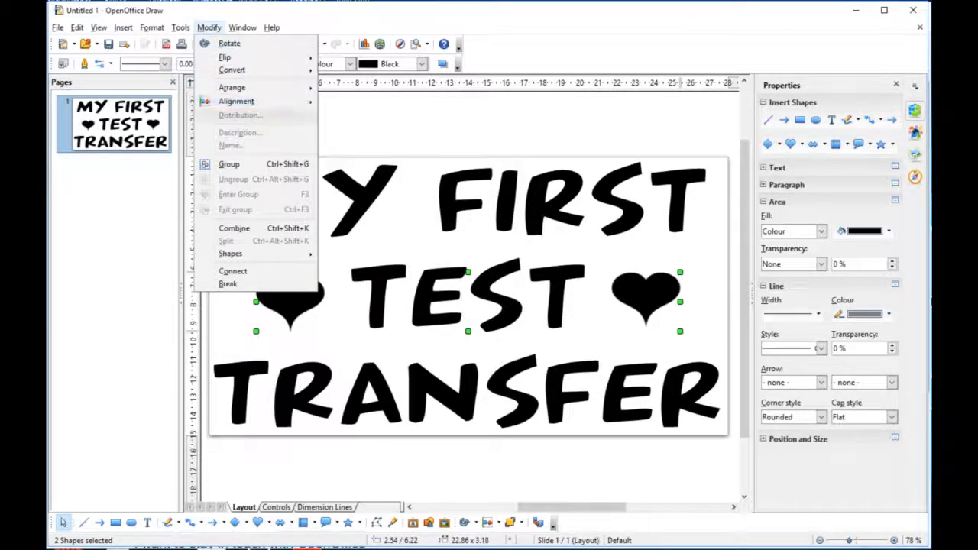
pyautogui.moveTo(237, 101)
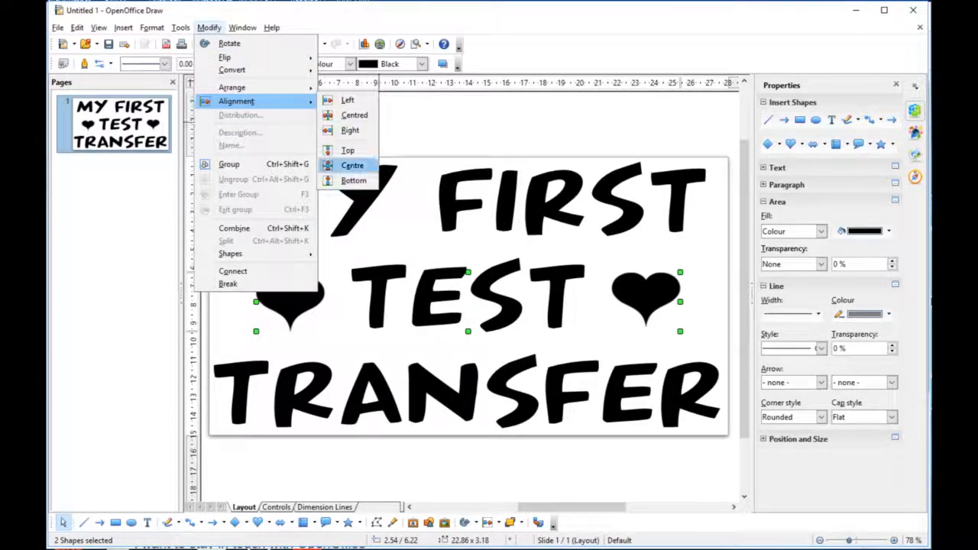
pyautogui.click(348, 151)
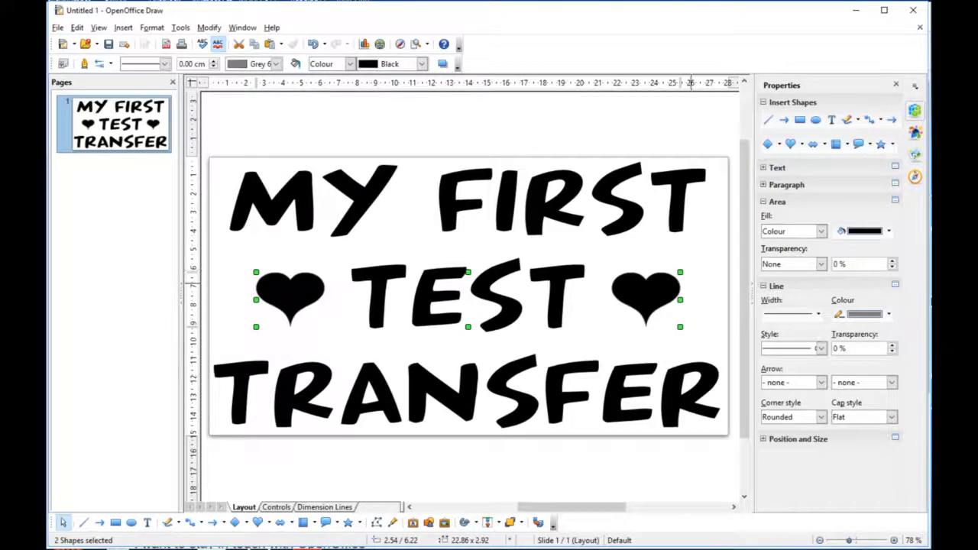
pyautogui.press('Escape')
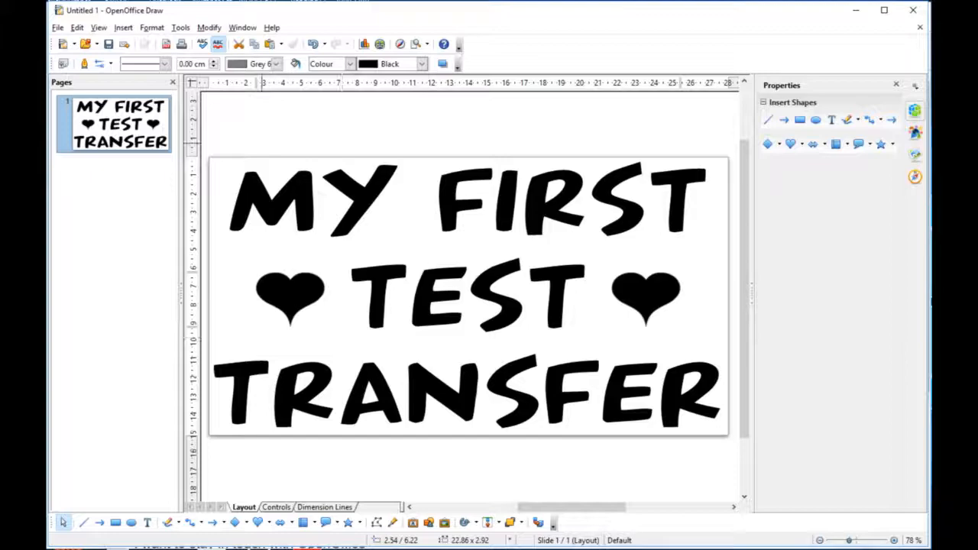
# - Convert the left heart and the right heart to contours, one at a time
pyautogui.click(291, 300)
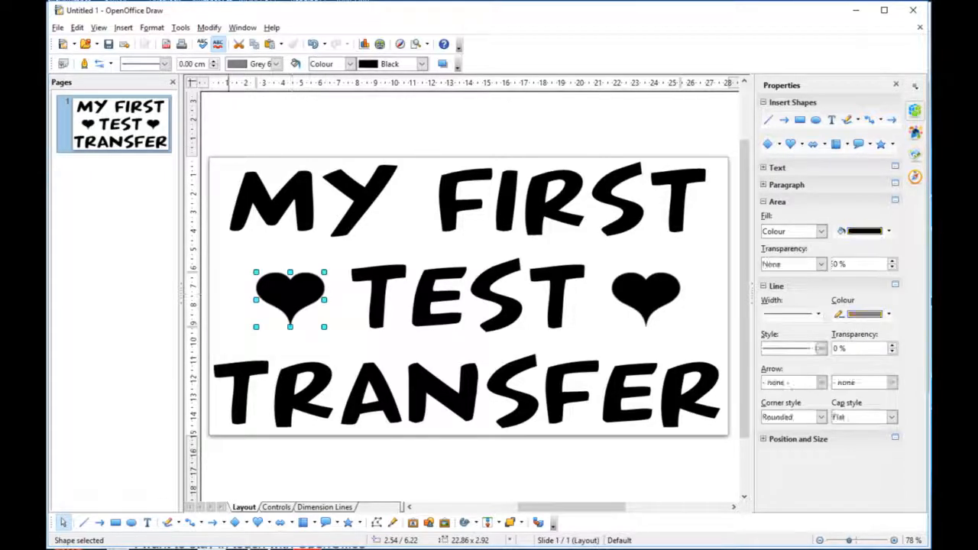
pyautogui.click(209, 27)
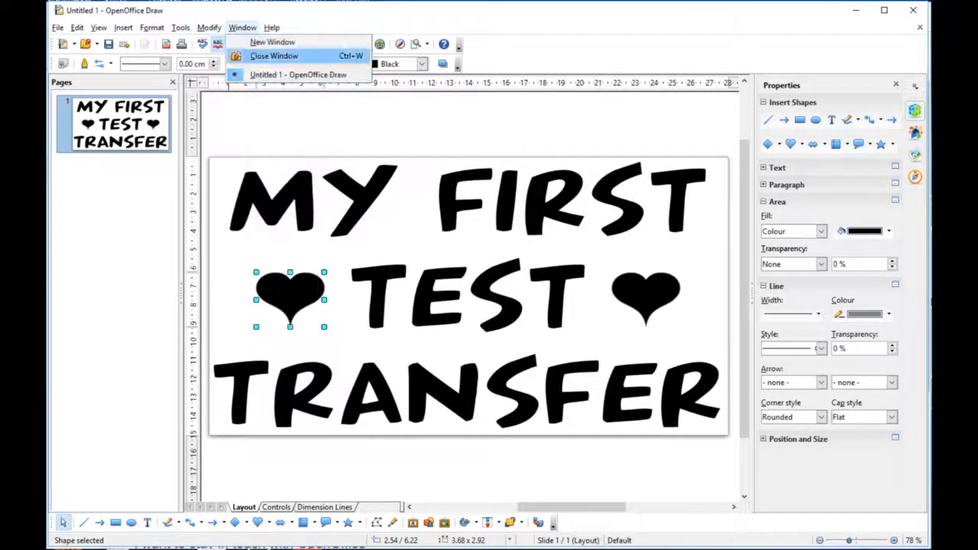
pyautogui.moveTo(245, 69)
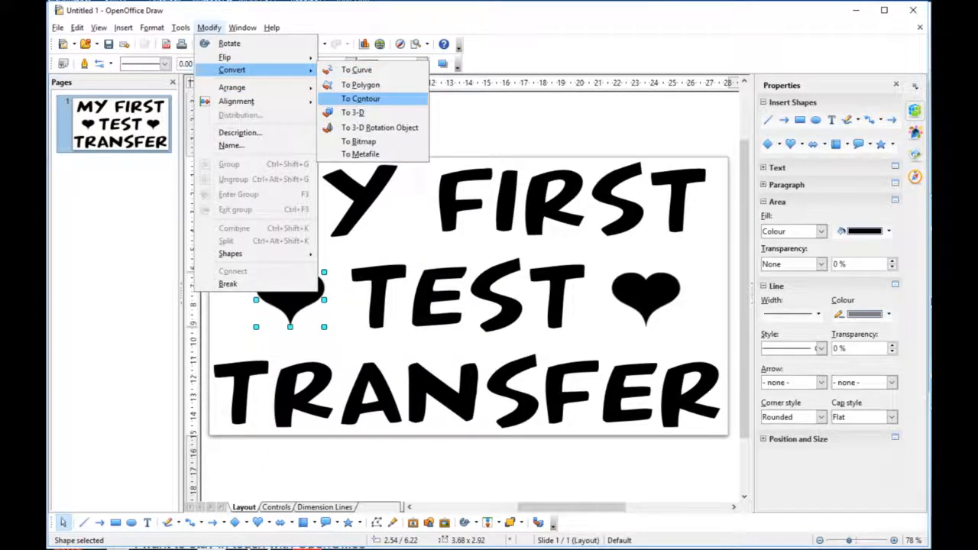
pyautogui.click(360, 99)
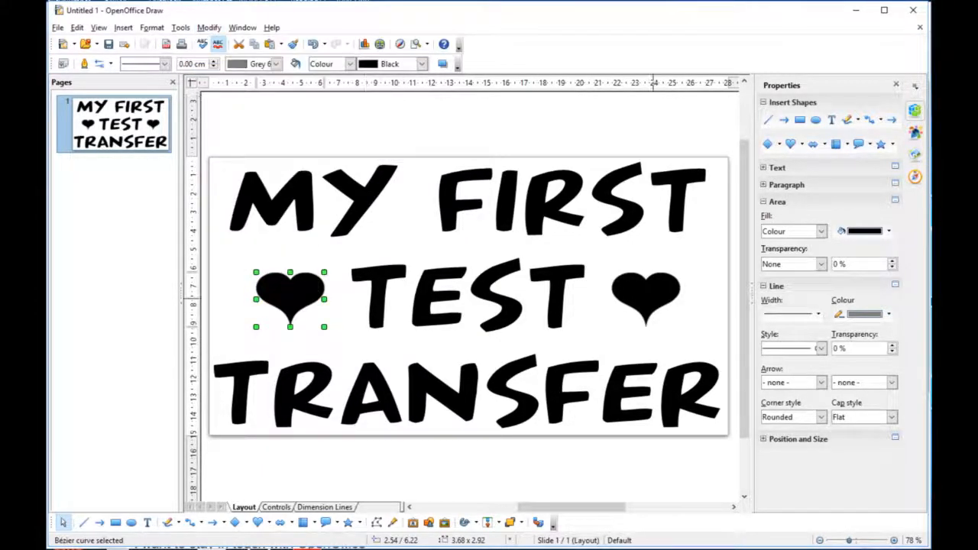
pyautogui.click(646, 298)
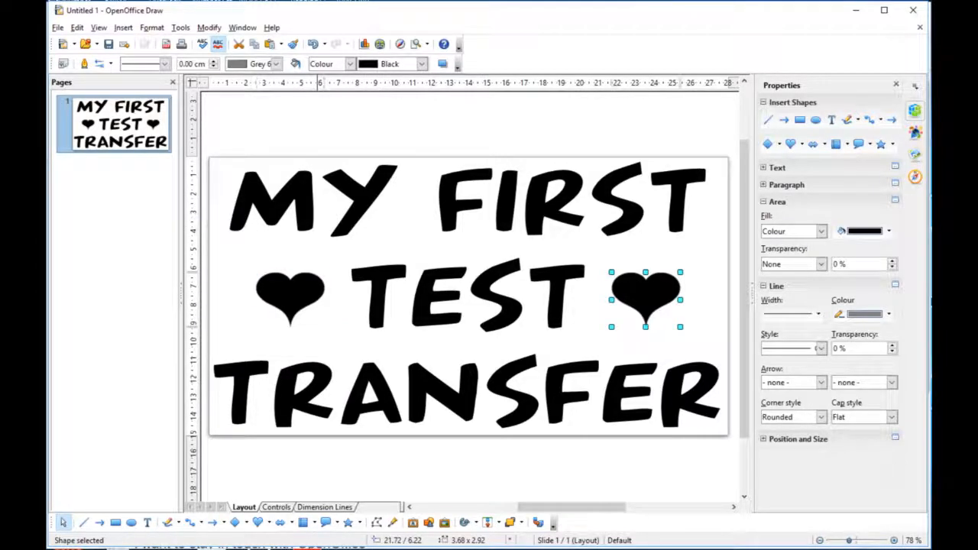
pyautogui.click(208, 28)
pyautogui.moveTo(232, 69)
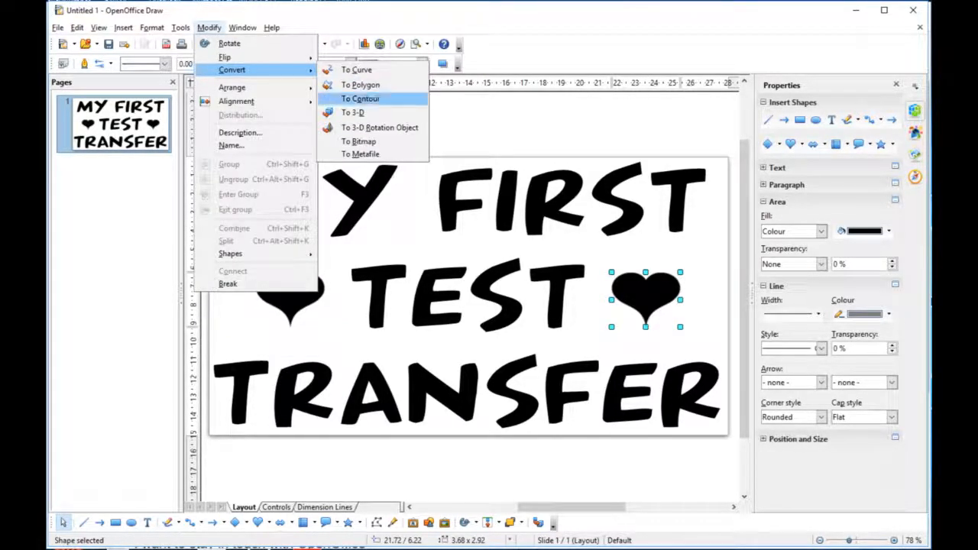
pyautogui.click(360, 99)
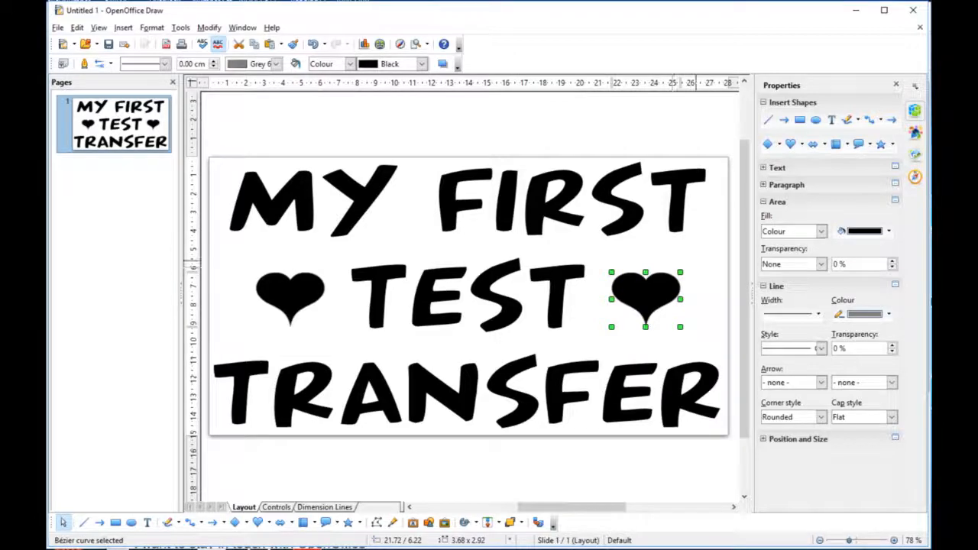
pyautogui.press('Escape')
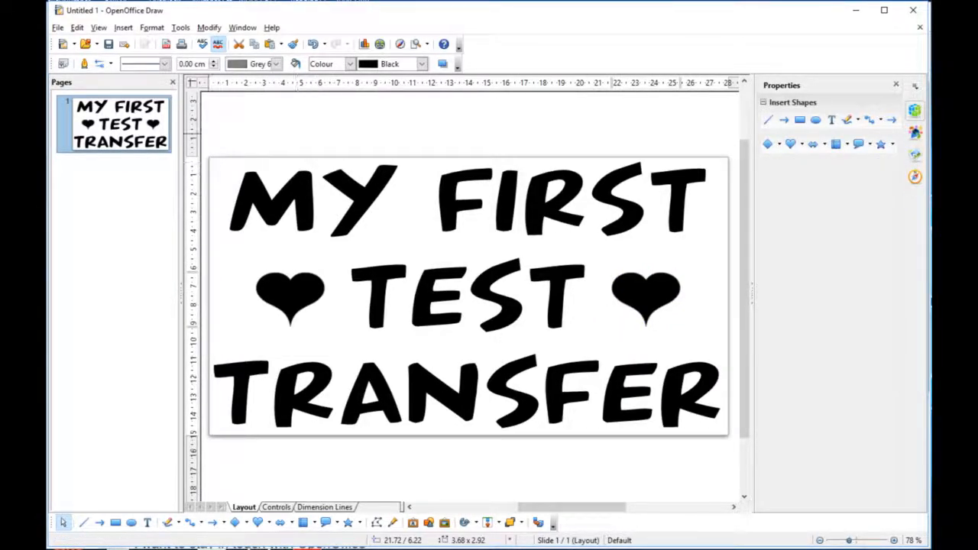
# - Select the whole design and export the drawing as a PDF named test on the Desktop, replacing the existing file
pyautogui.moveTo(205, 133)
pyautogui.mouseDown()
pyautogui.moveTo(542, 192)
pyautogui.moveTo(701, 348)
pyautogui.moveTo(730, 450)
pyautogui.mouseUp()
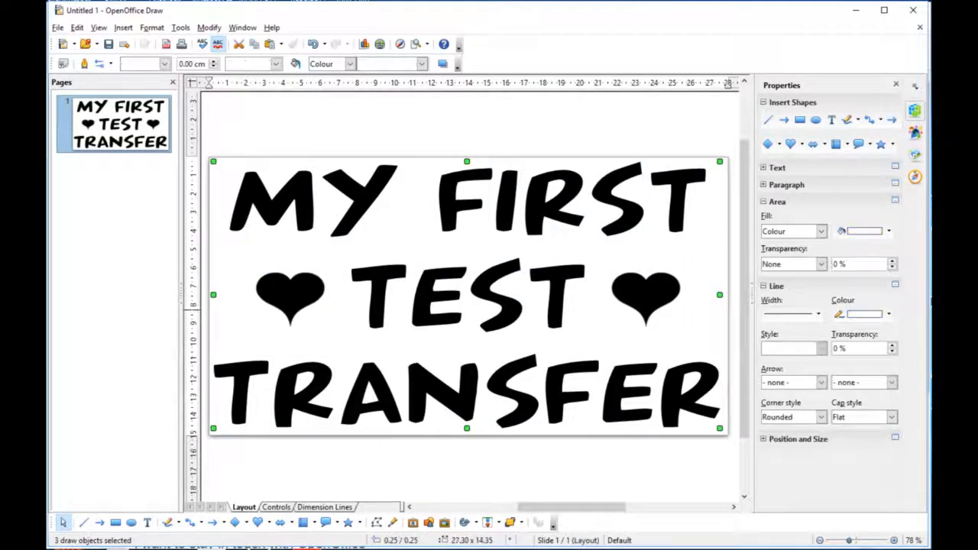
pyautogui.click(57, 27)
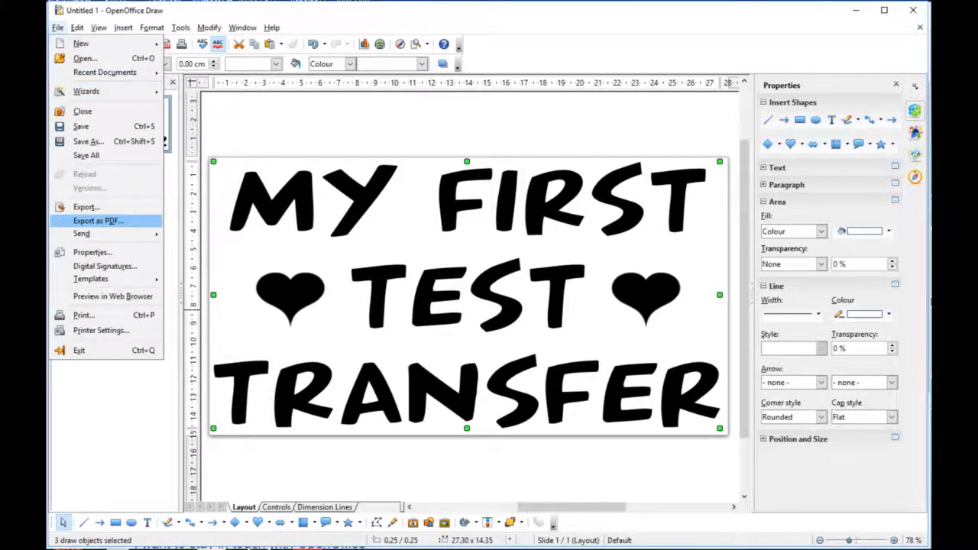
pyautogui.click(98, 221)
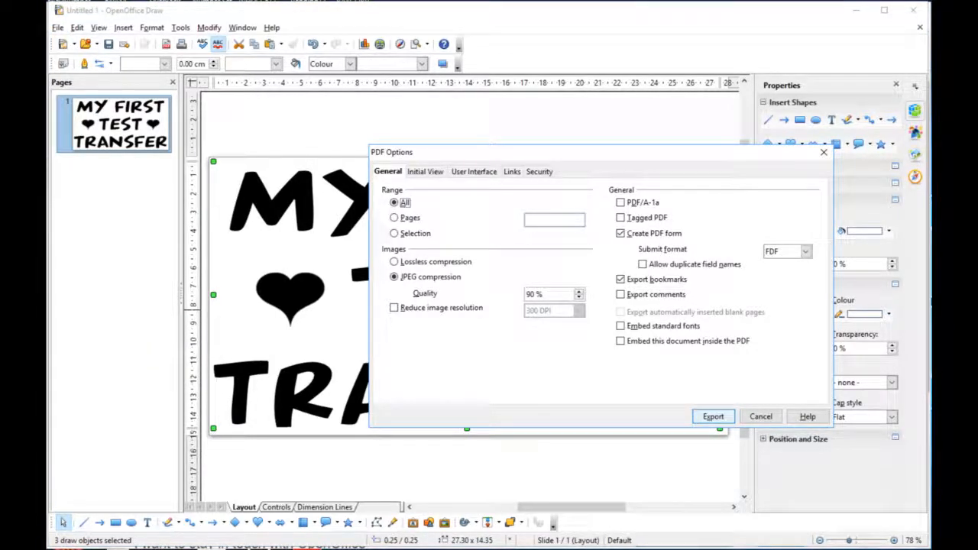
pyautogui.press('Return')
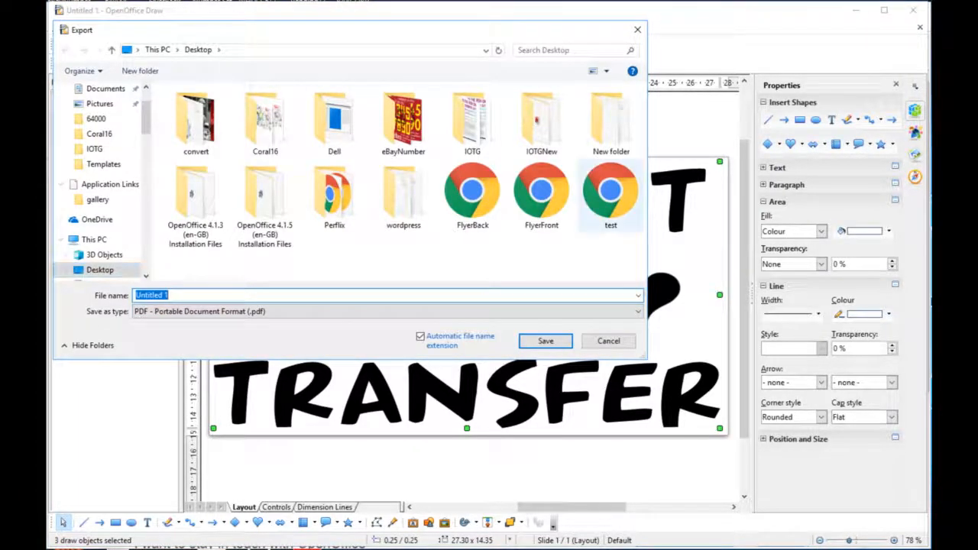
pyautogui.click(611, 195)
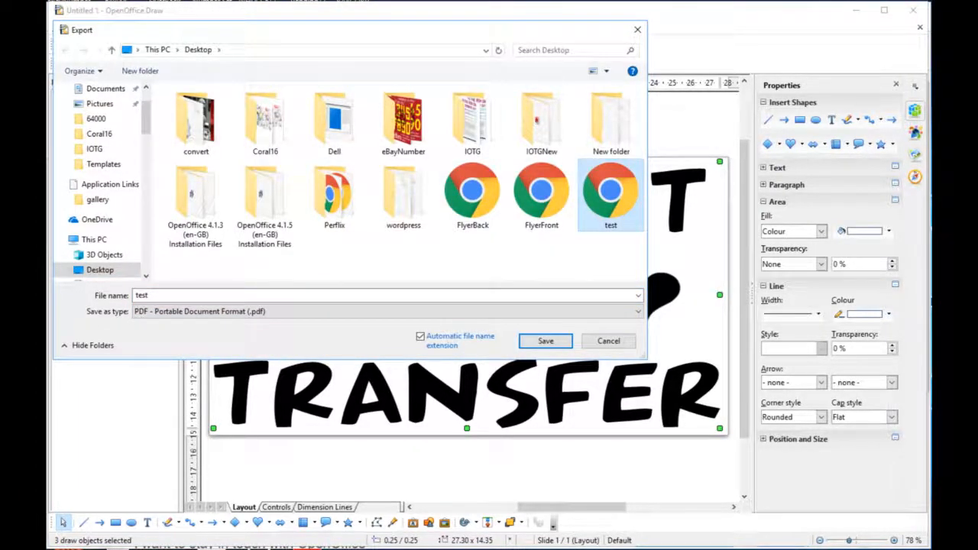
pyautogui.press('Return')
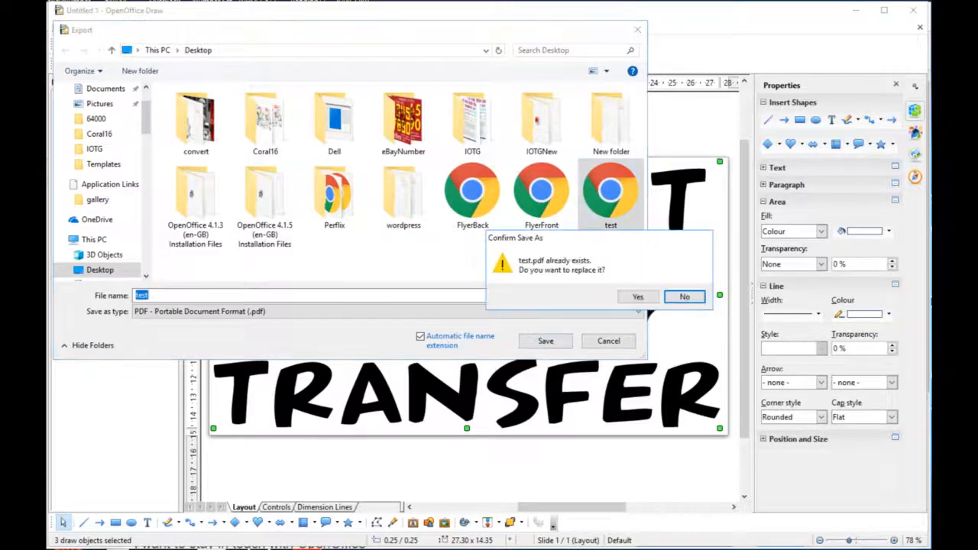
pyautogui.press('Left')
pyautogui.press('Return')
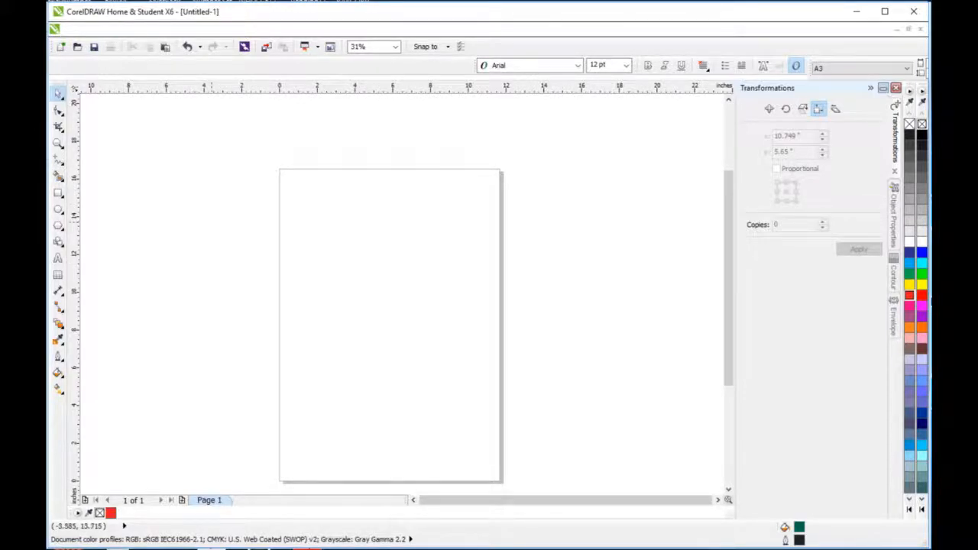
# - Switch to CorelDRAW and import test.pdf from the Desktop, centred on the A3 page
pyautogui.click(77, 29)
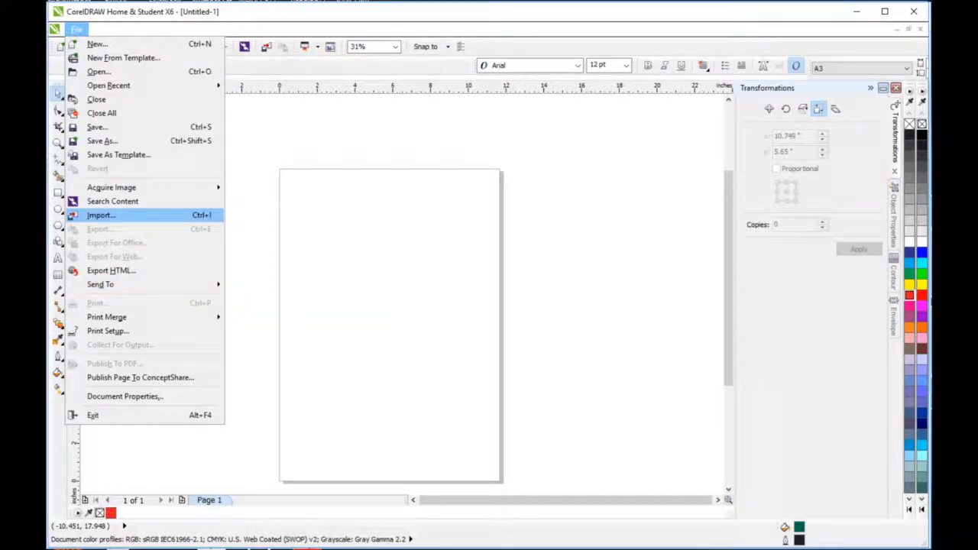
pyautogui.press('Return')
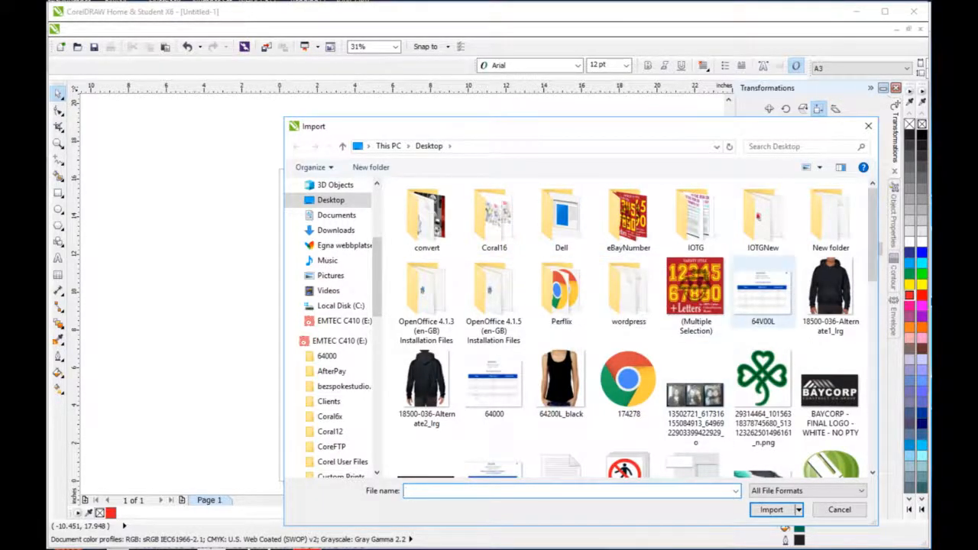
pyautogui.scroll(-2, 696, 291)
pyautogui.scroll(-5, 695, 268)
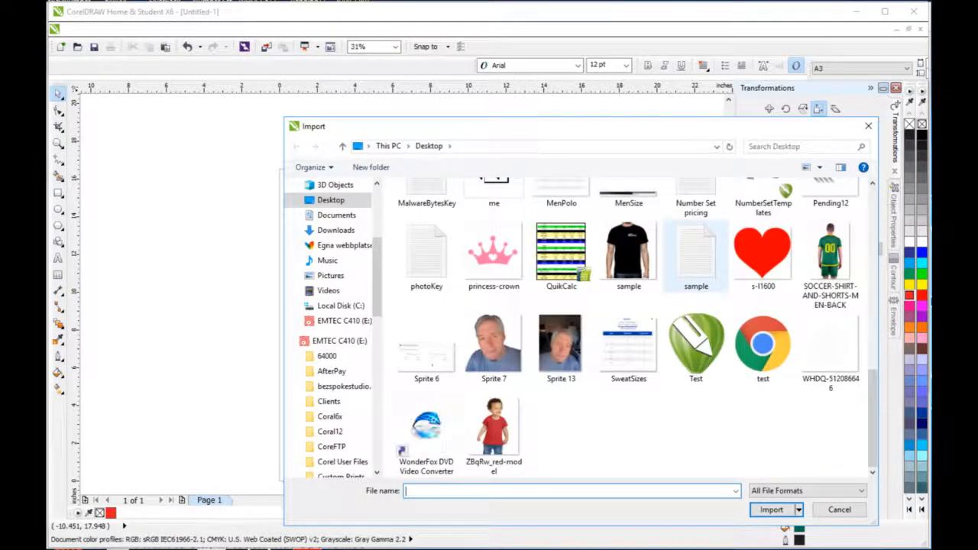
pyautogui.click(762, 346)
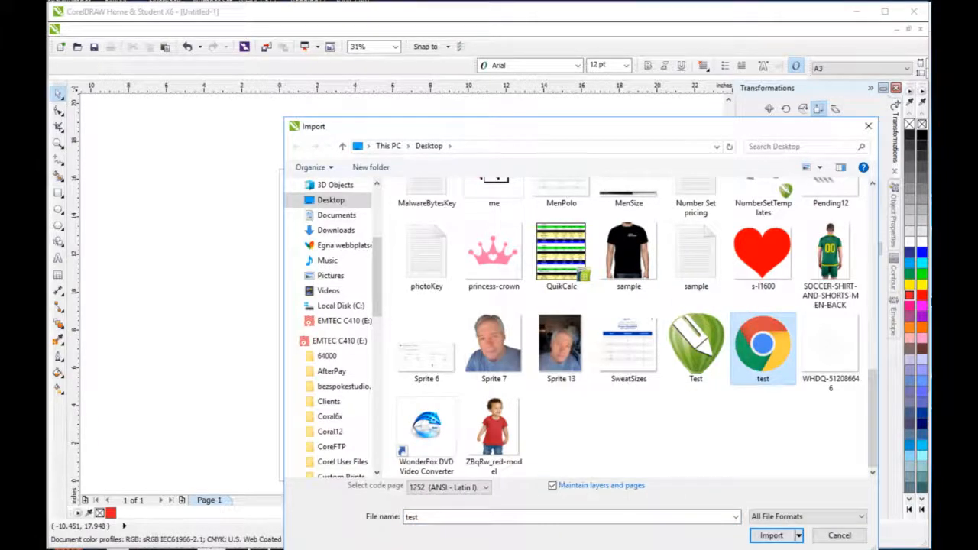
pyautogui.click(772, 536)
pyautogui.click(632, 328)
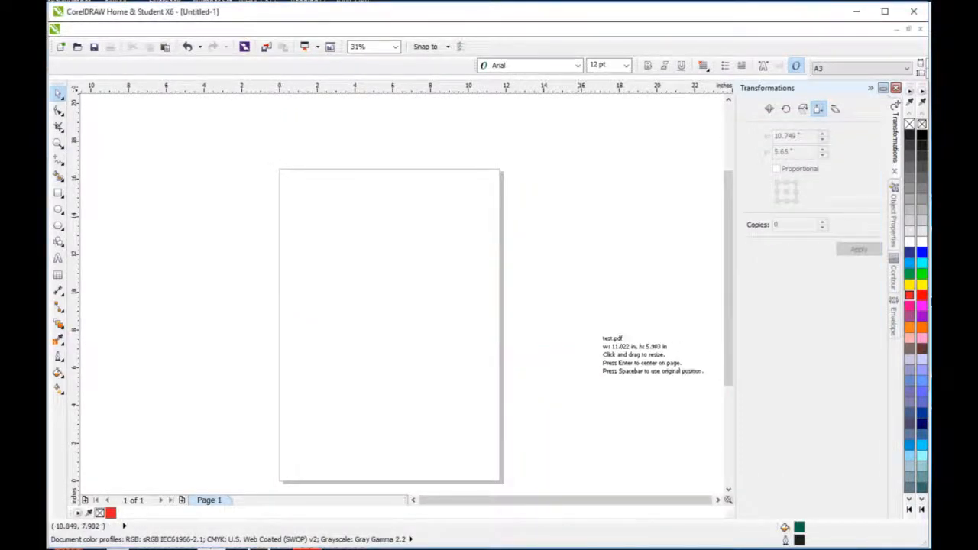
pyautogui.press('Return')
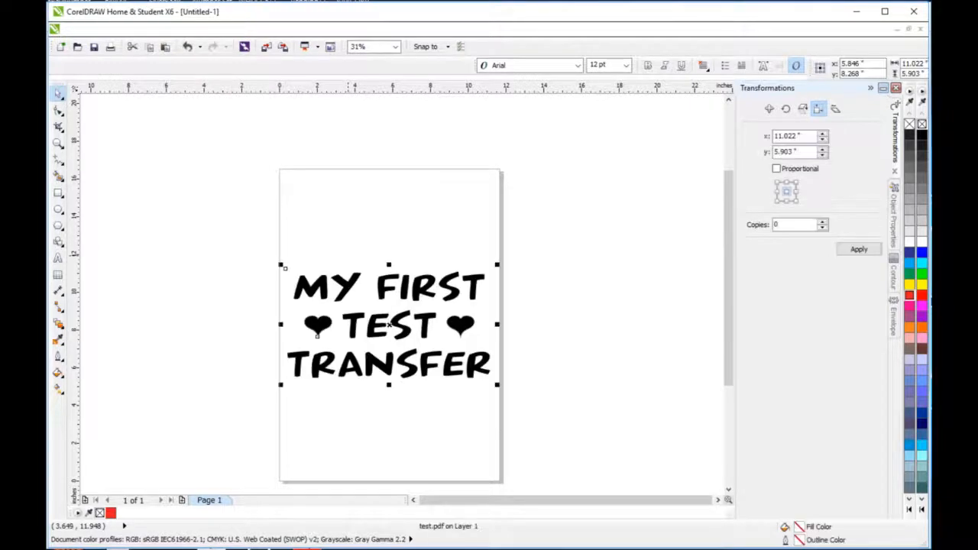
# - Display the imported design in Wireframe view and clear the selection
pyautogui.click(352, 447)
pyautogui.moveTo(234, 226); pyautogui.dragTo(541, 394)
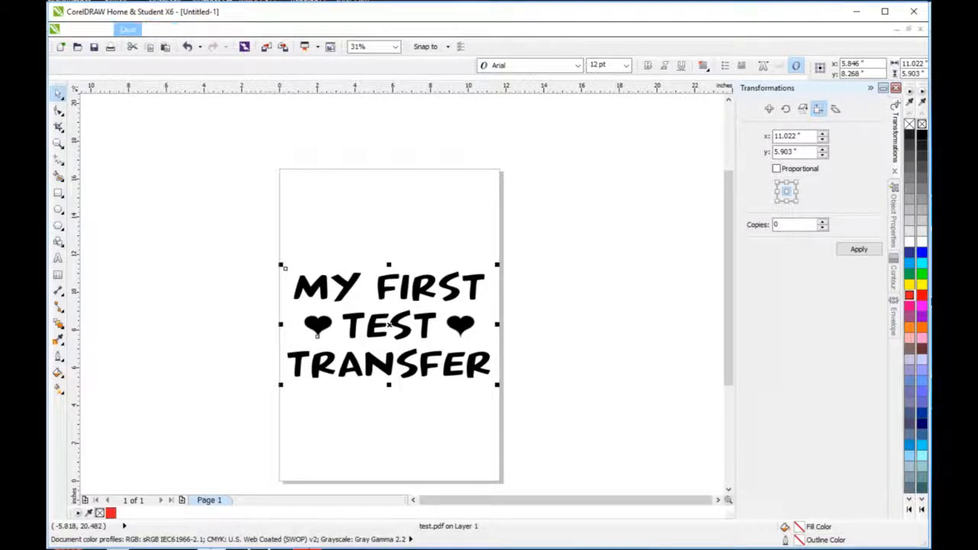
pyautogui.click(128, 29)
pyautogui.click(154, 58)
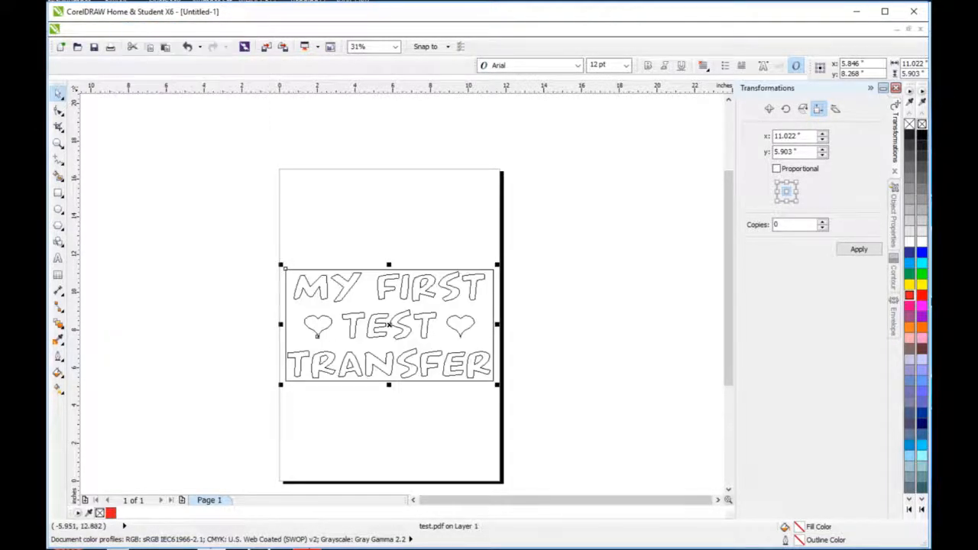
pyautogui.press('Escape')
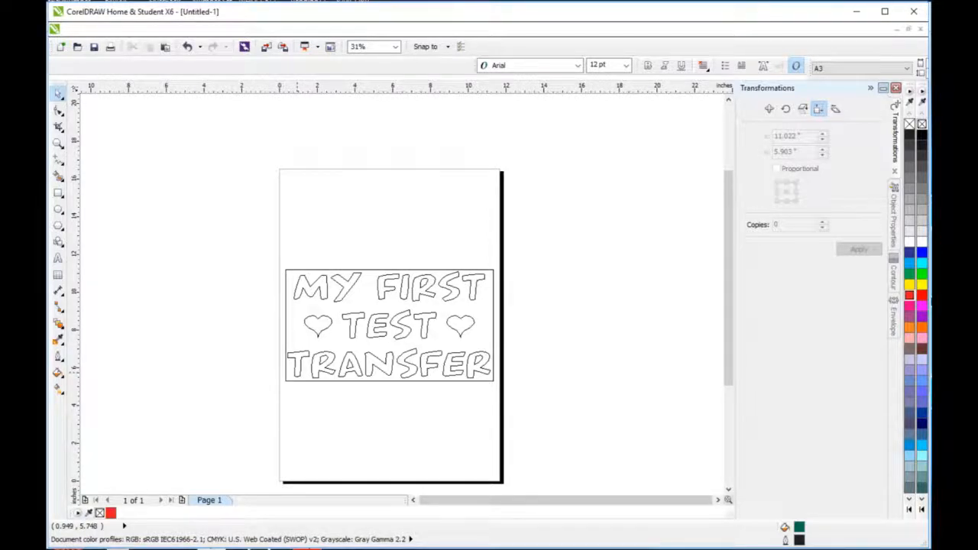
# - Ungroup the imported design and delete the background rectangle that surrounds the lettering and hearts
pyautogui.click(297, 374)
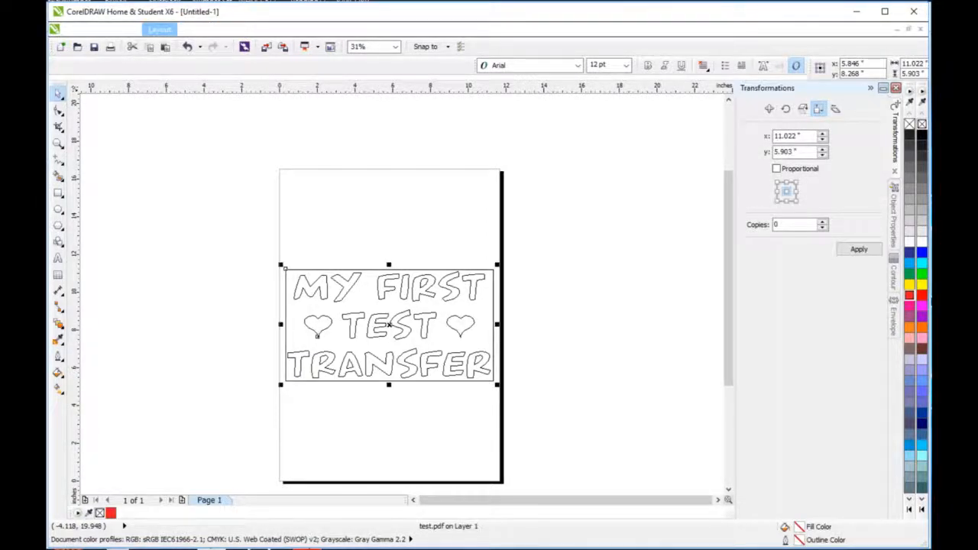
pyautogui.click(197, 29)
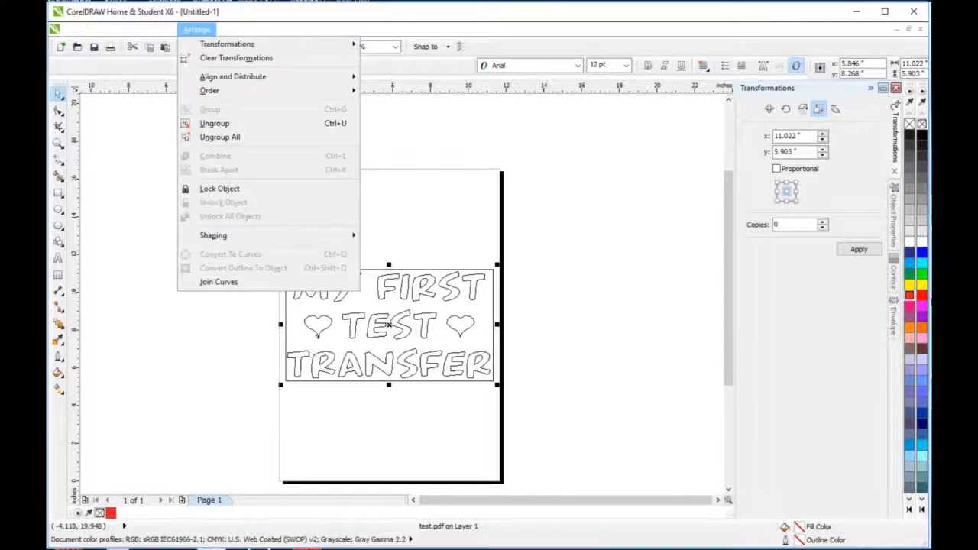
pyautogui.click(222, 122)
pyautogui.click(194, 320)
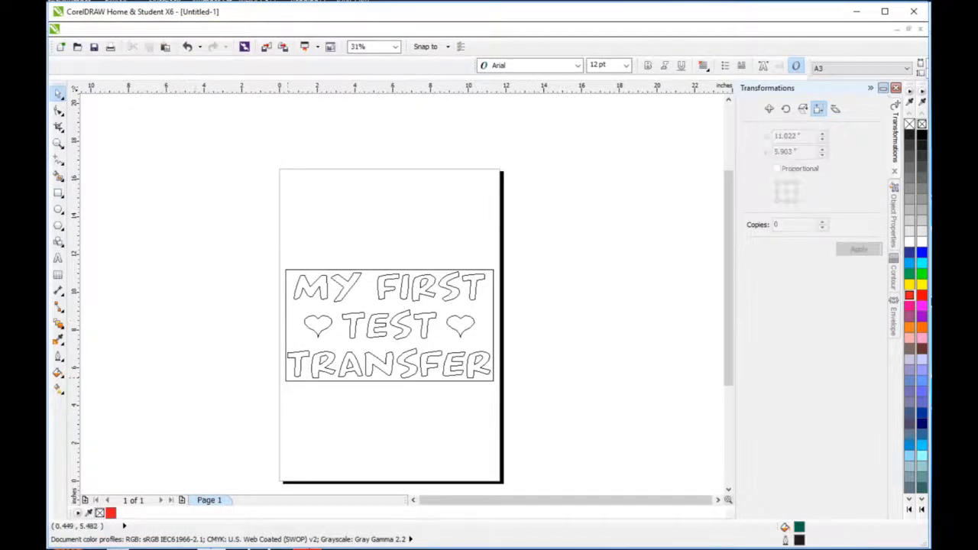
pyautogui.click(285, 271)
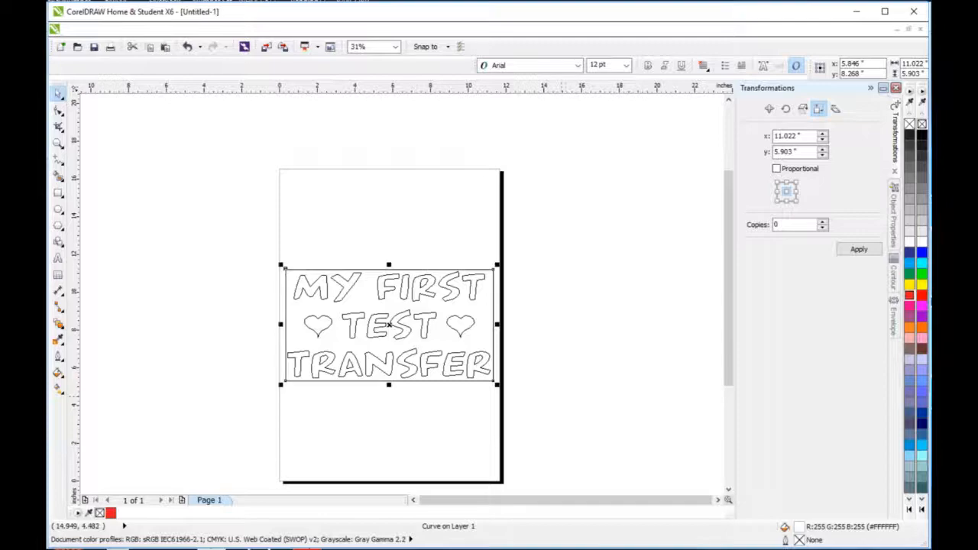
pyautogui.click(565, 389)
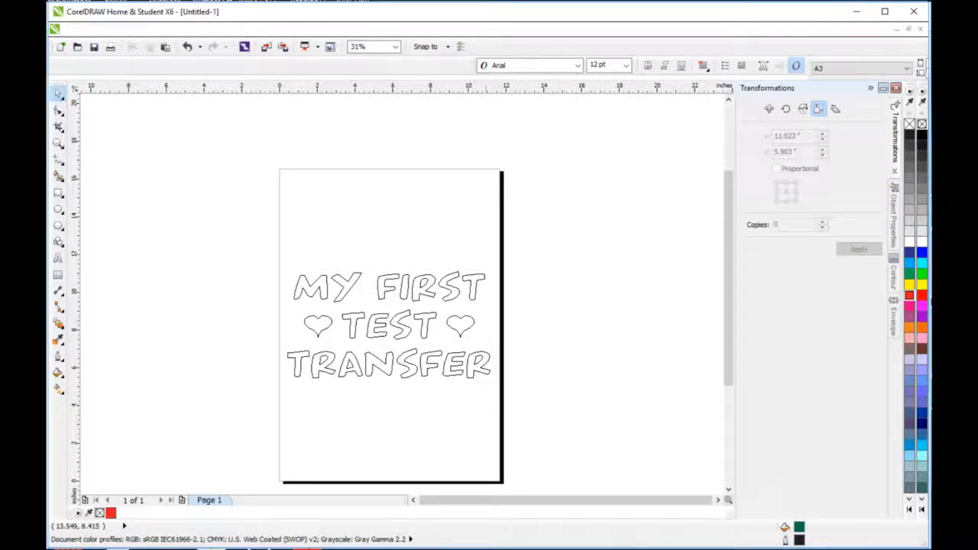
# - Select all the lettering and hearts and change the page size units to centimetres
pyautogui.moveTo(256, 250); pyautogui.dragTo(566, 386)
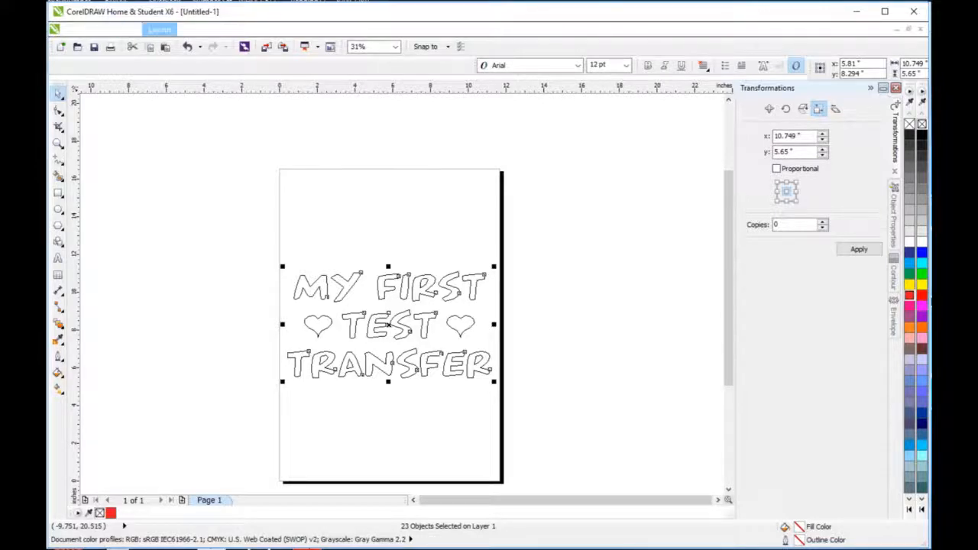
pyautogui.click(159, 29)
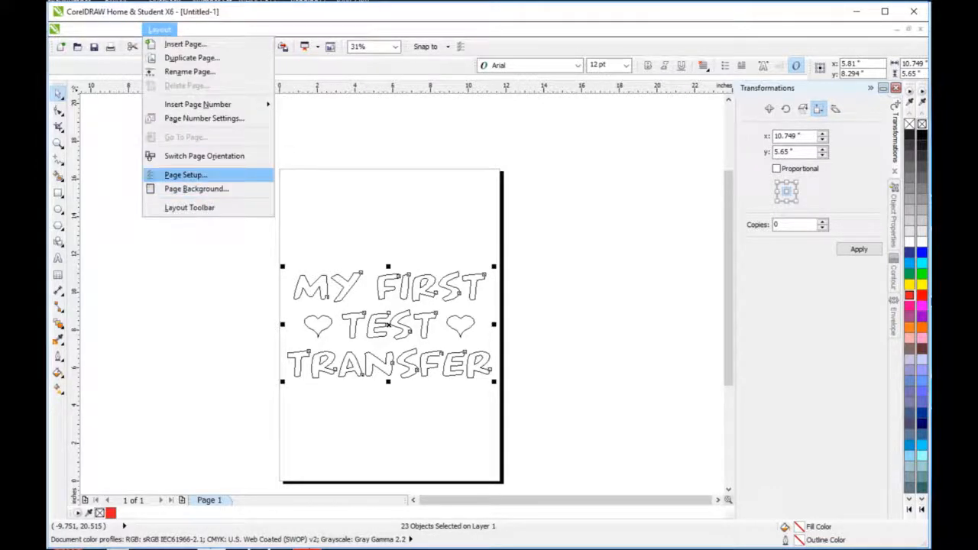
pyautogui.click(185, 174)
pyautogui.click(678, 219)
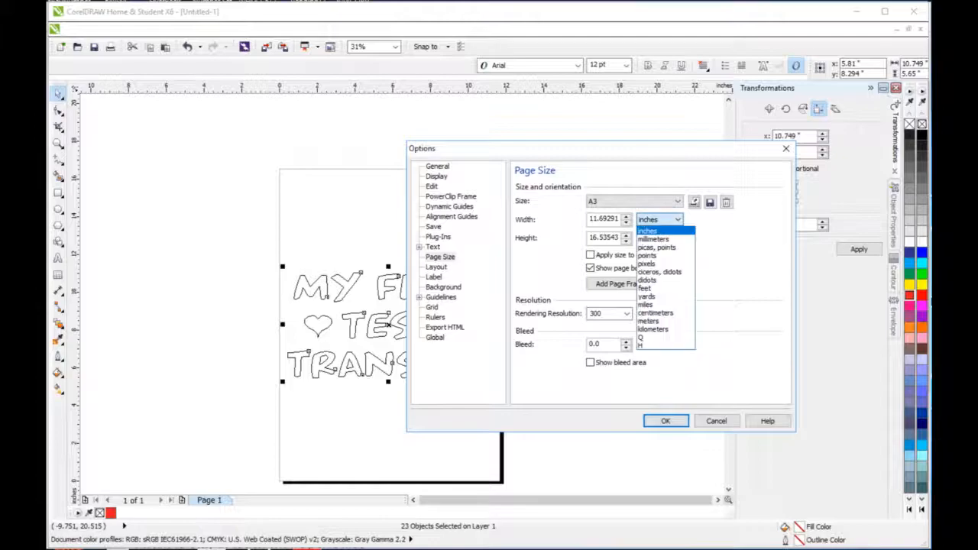
pyautogui.click(655, 313)
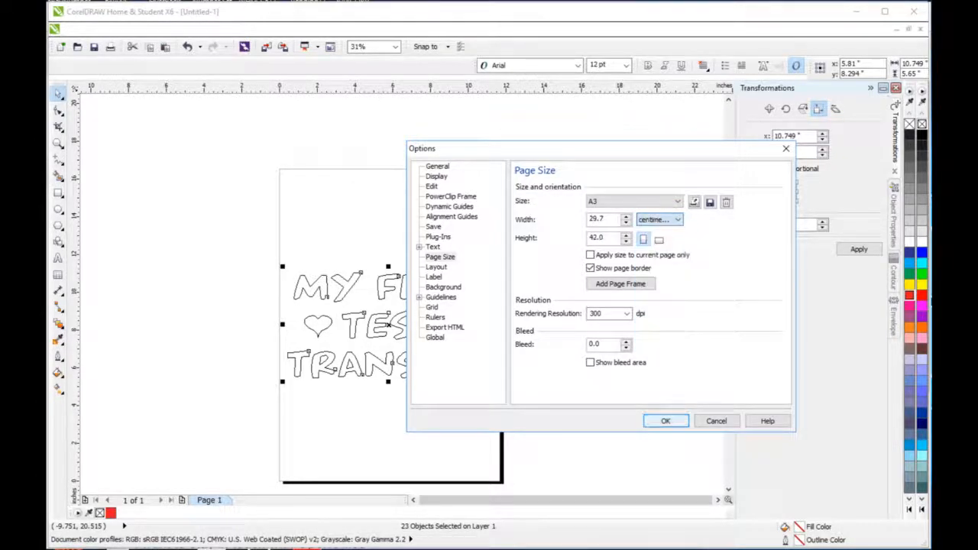
pyautogui.click(666, 421)
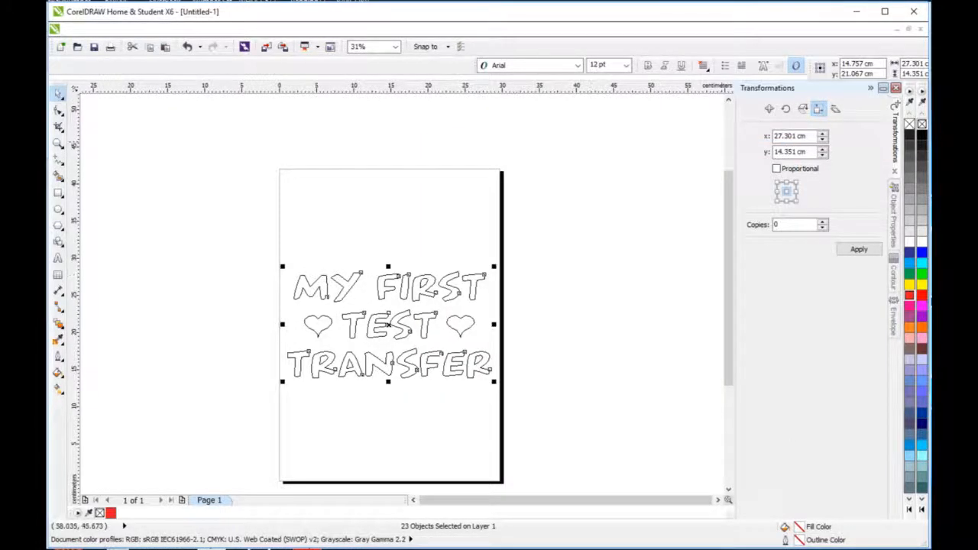
# - Resize the selected lettering and hearts to 28 cm wide and 15 cm high, and deselect them
pyautogui.click(791, 136)
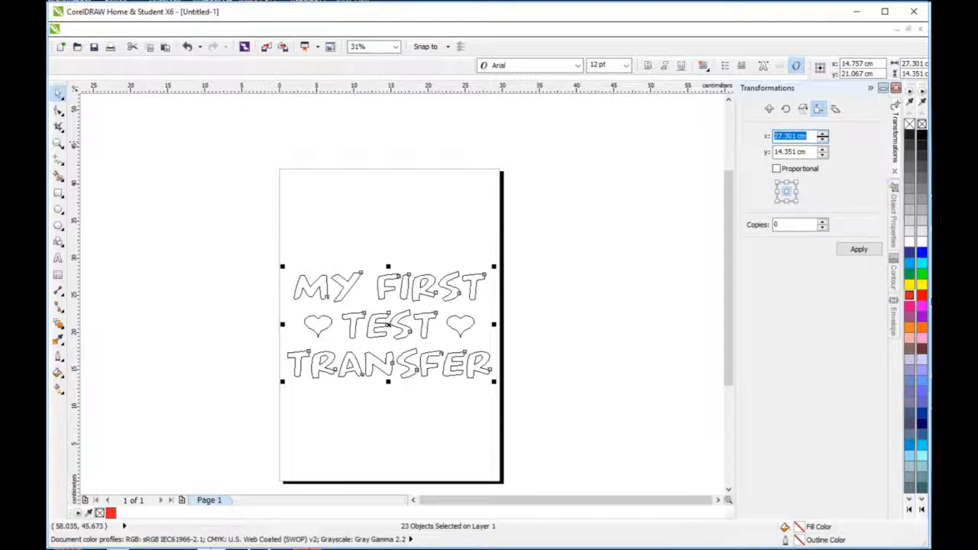
pyautogui.write('28')
pyautogui.press('Tab')
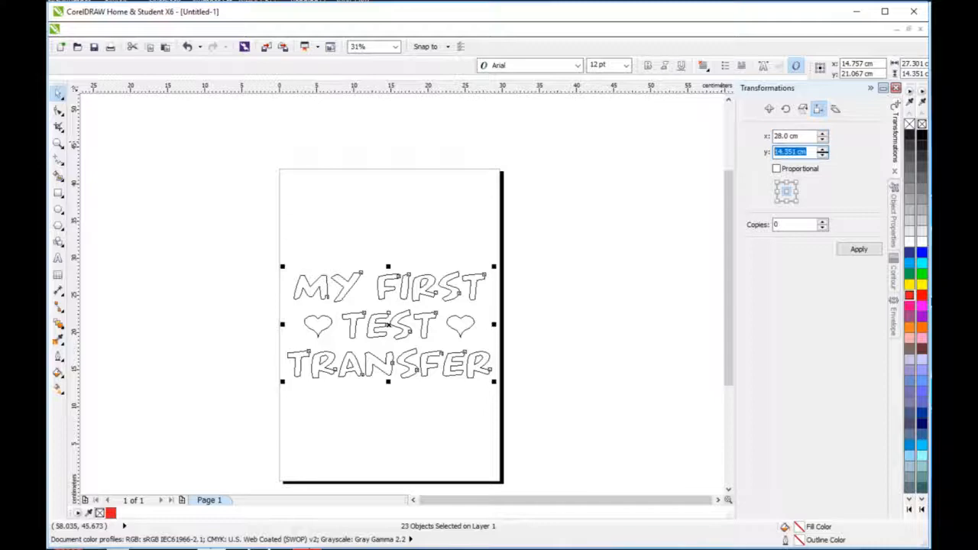
pyautogui.write('15')
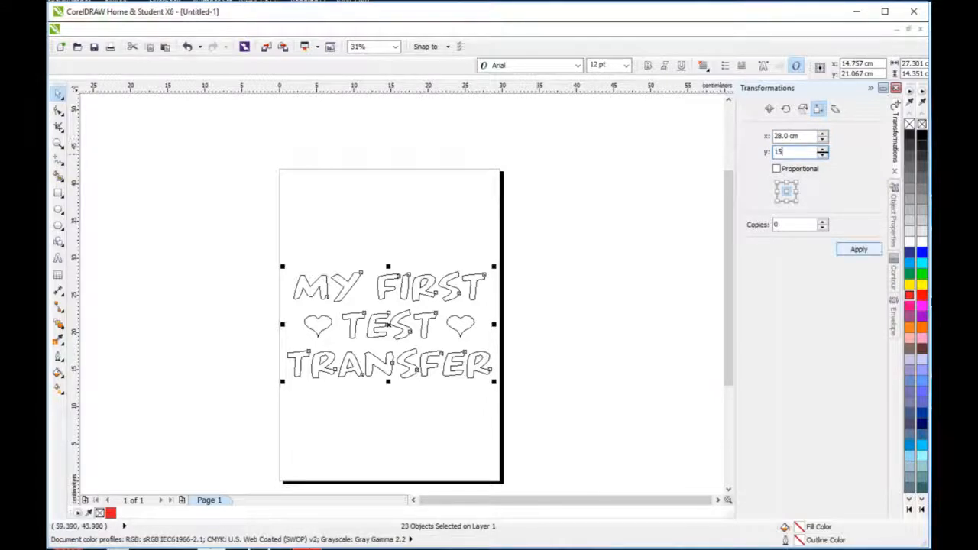
pyautogui.press('Return')
pyautogui.click(617, 341)
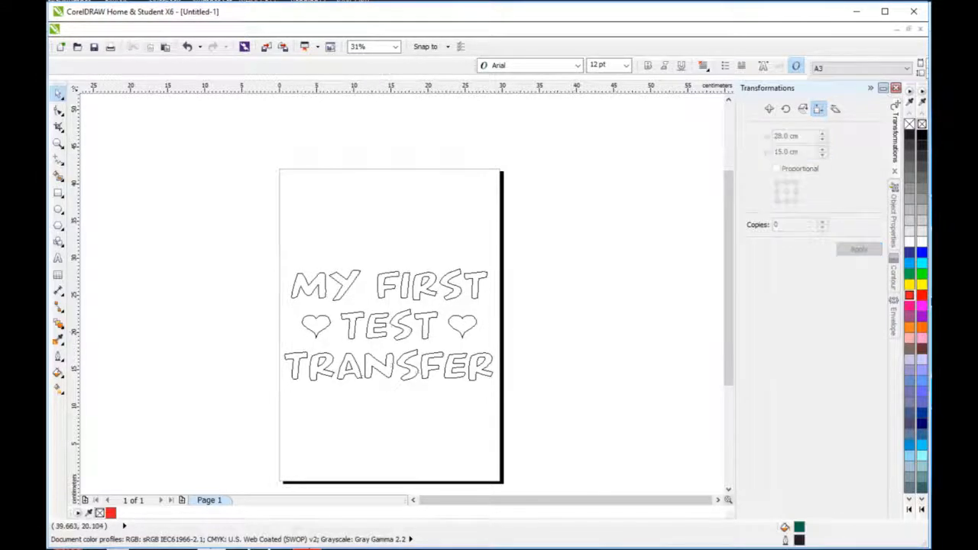
# - Select the whole design again and display it in Enhanced view
pyautogui.moveTo(213, 224); pyautogui.dragTo(543, 425)
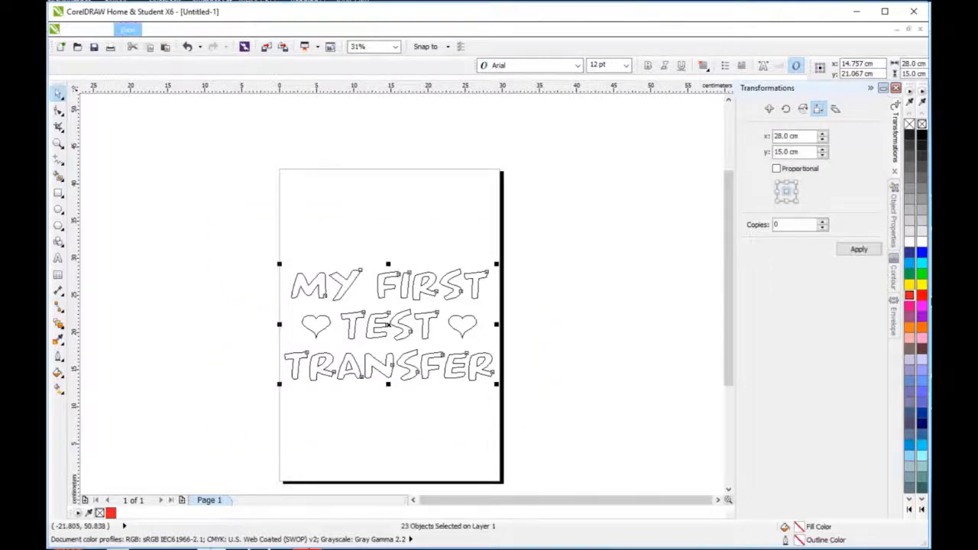
pyautogui.click(127, 29)
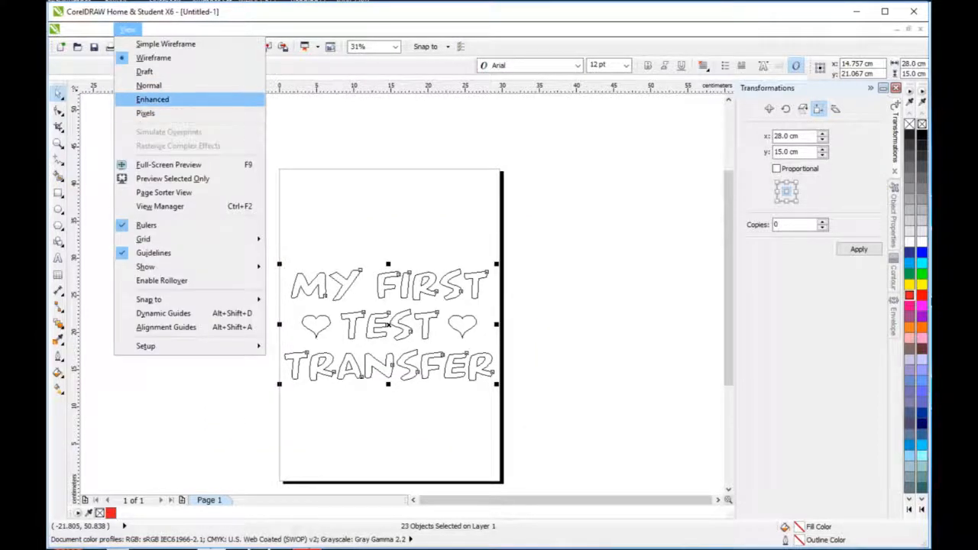
pyautogui.click(153, 99)
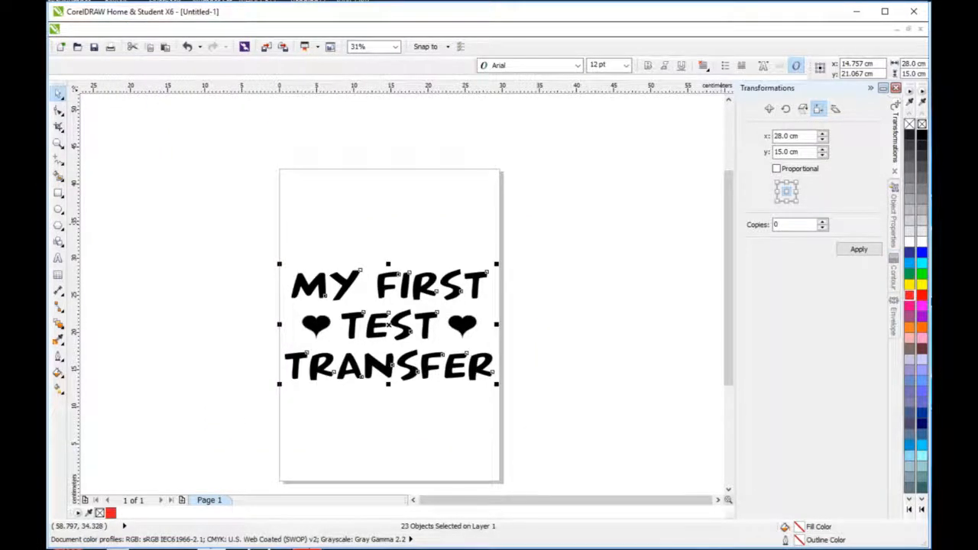
# - Fill the lettering and hearts with red, change the fill to dark blue, and deselect the design
pyautogui.click(909, 295)
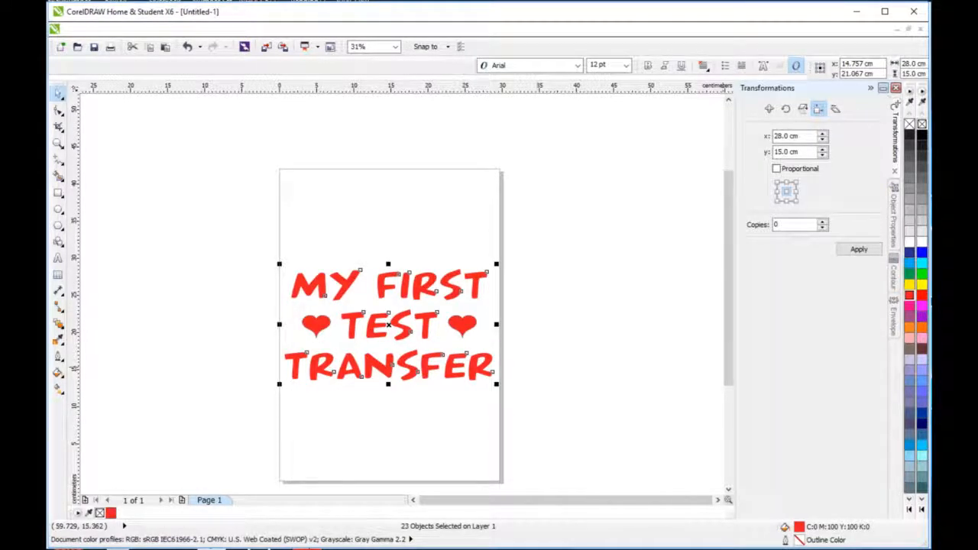
pyautogui.click(910, 254)
pyautogui.click(599, 342)
pyautogui.moveTo(236, 236); pyautogui.dragTo(642, 447)
pyautogui.click(644, 250)
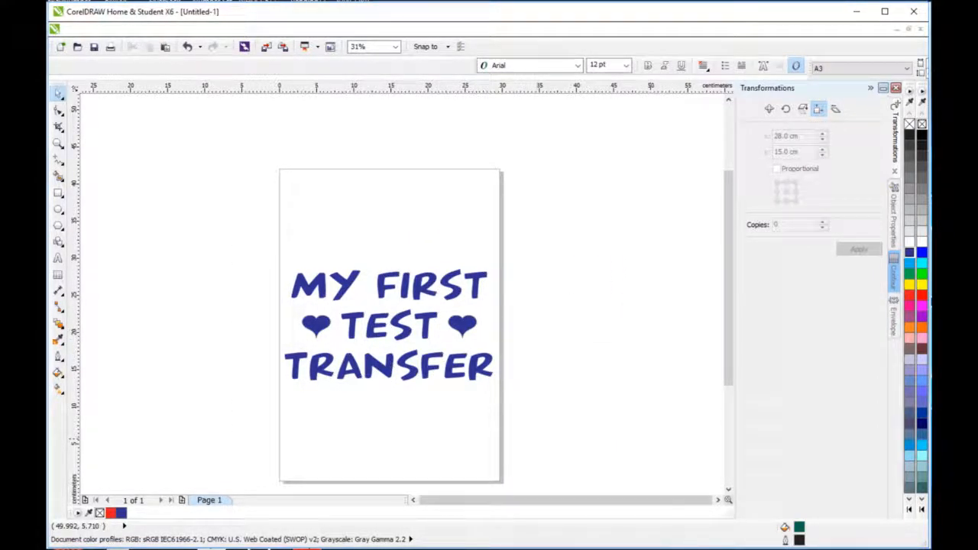